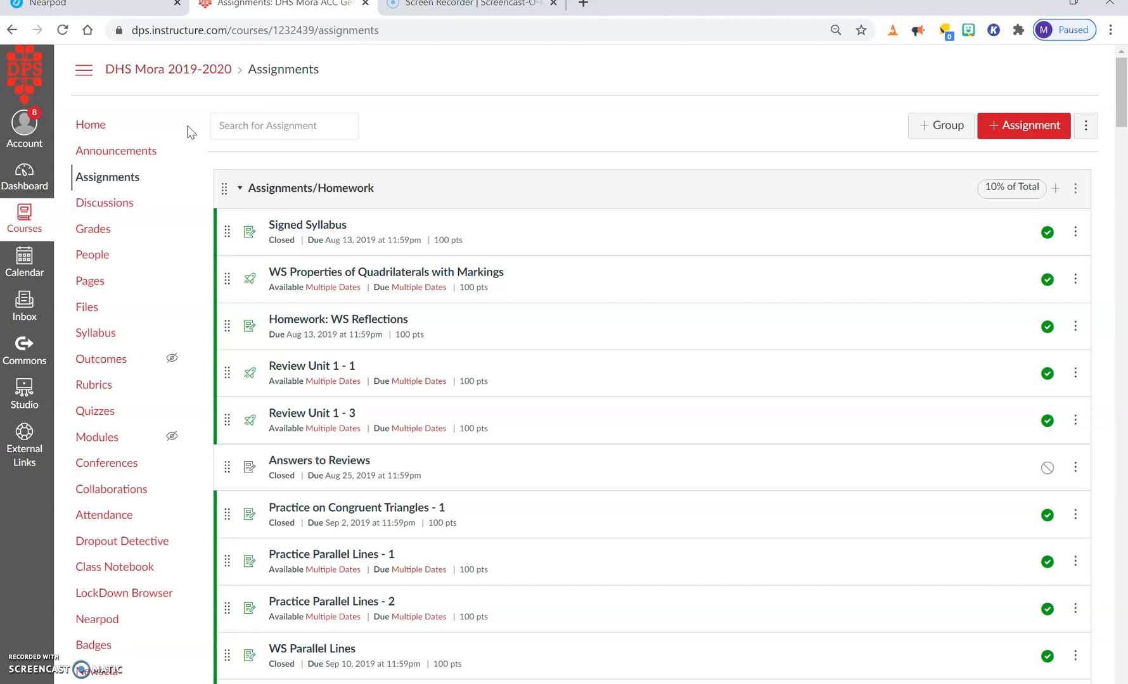
- Create a new assignment in the course and name it "Nearpod sample"
{"action": "left_click", "coordinate": [131, 127]}
{"action": "left_click", "coordinate": [108, 181]}
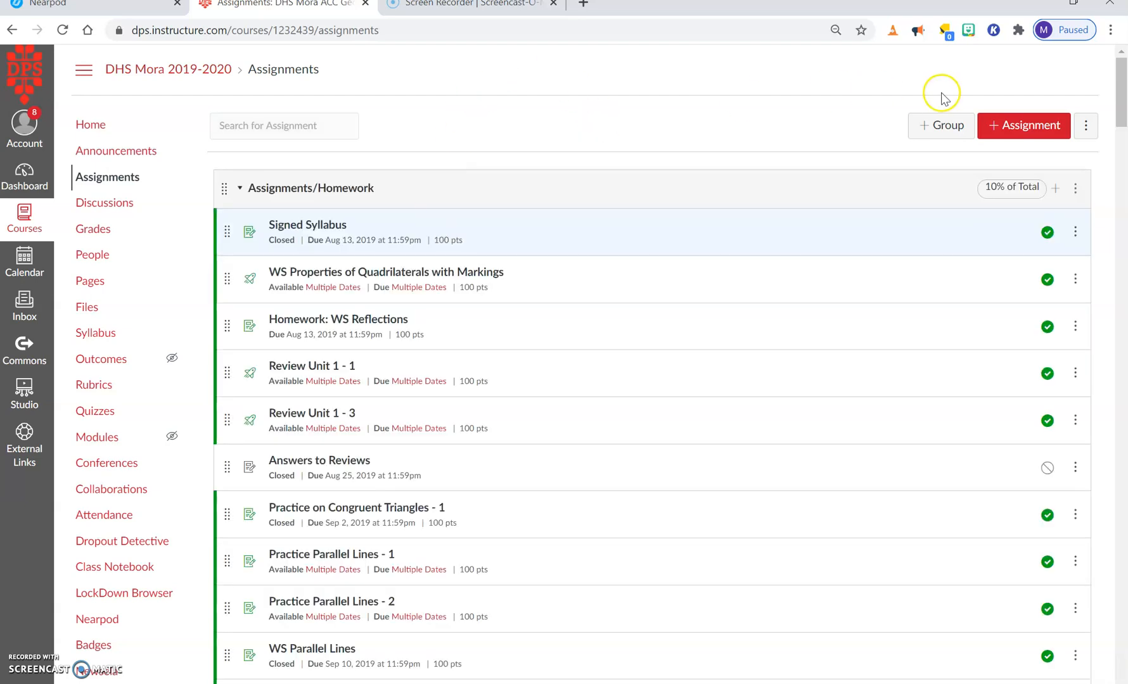
{"action": "left_click", "coordinate": [1007, 130]}
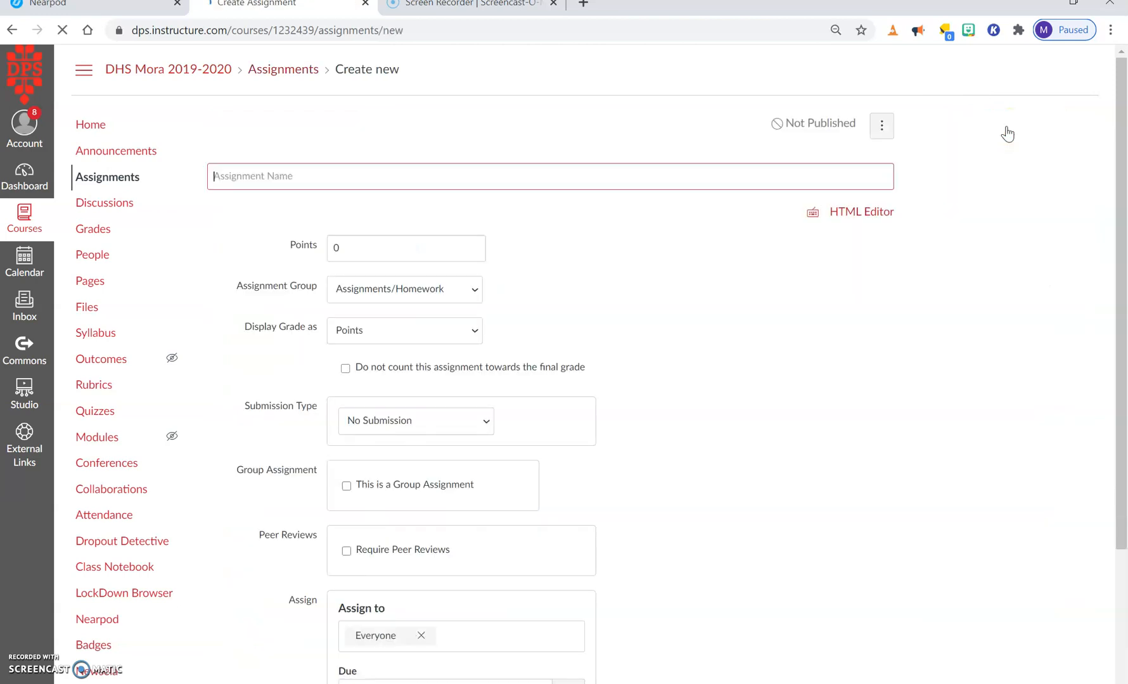
{"action": "type", "text": "Nearpod sample"}
{"action": "left_click", "coordinate": [369, 187]}
- Begin the assignment description with "Complete the Nearpod assignment that is attached."
{"action": "left_click", "coordinate": [338, 316]}
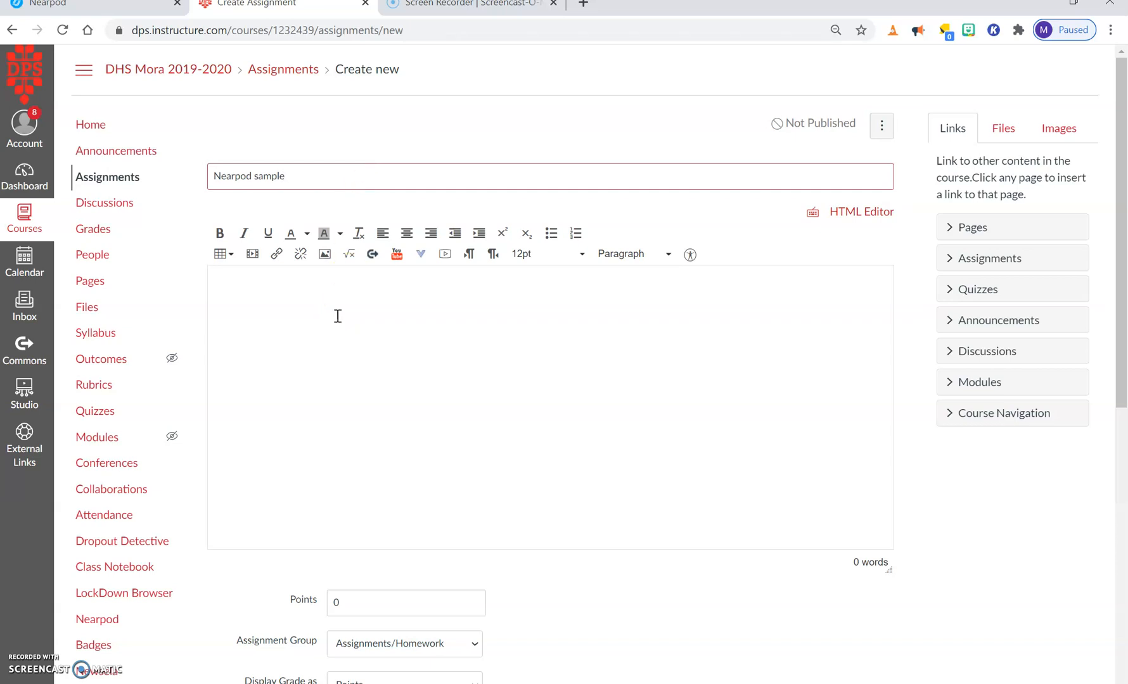
{"action": "left_click", "coordinate": [338, 316]}
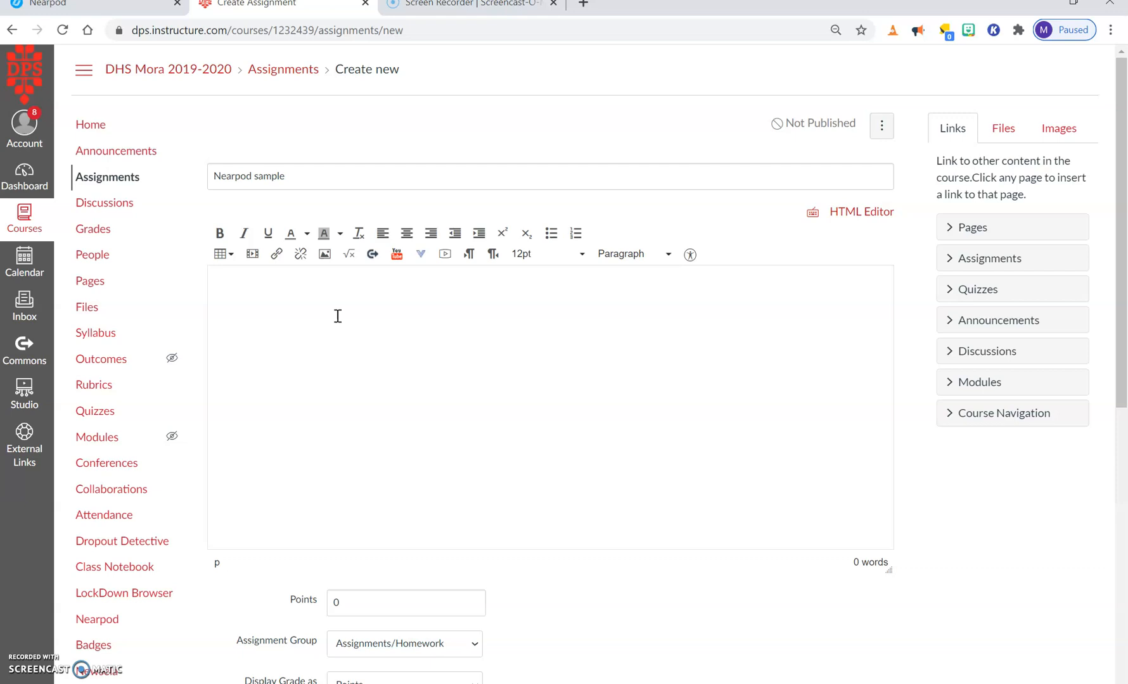
{"action": "type", "text": "Complete the Nearpod assignment t"}
{"action": "key", "text": "BackSpace"}
{"action": "key", "text": "BackSpace"}
{"action": "type", "text": "that is attached. make"}
{"action": "key", "text": "BackSpace"}
{"action": "key", "text": "BackSpace"}
{"action": "key", "text": "BackSpace"}
{"action": "key", "text": "BackSpace"}
{"action": "type", "text": "make"}
{"action": "key", "text": "BackSpace"}
{"action": "key", "text": "BackSpace"}
{"action": "key", "text": "BackSpace"}
{"action": "key", "text": "BackSpace"}
- Add the sentence "Make sure to type in your name when you first log into to Nearpod." to the description
{"action": "type", "text": "Make sure"}
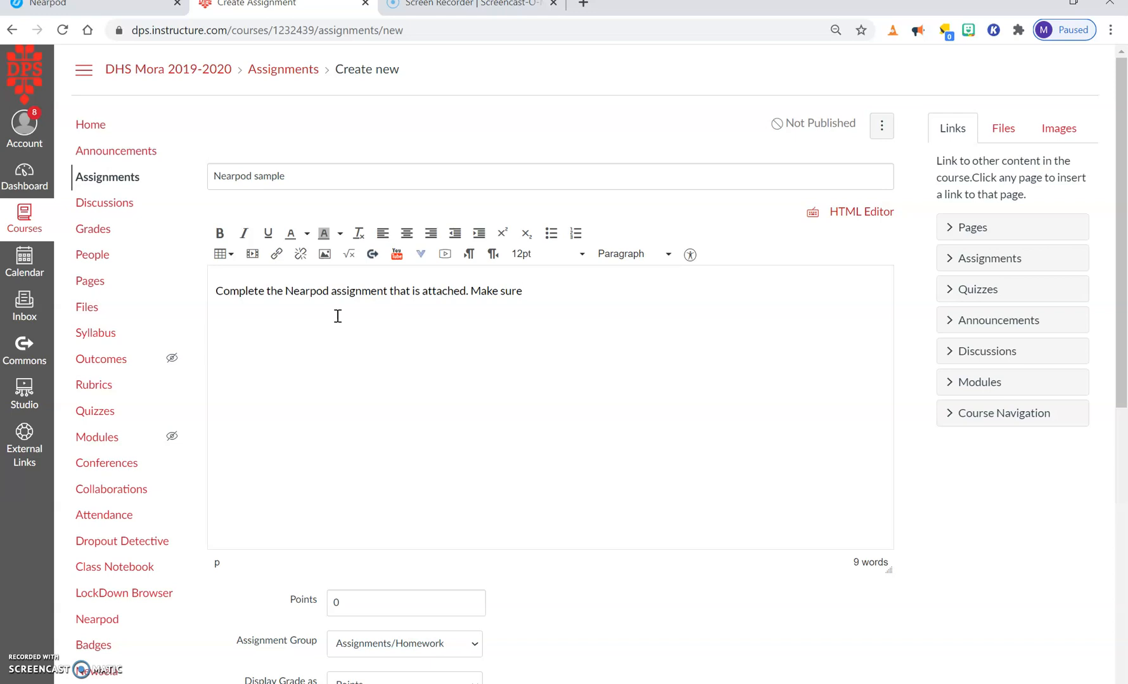
{"action": "type", "text": "to type in th"}
{"action": "key", "text": "BackSpace"}
{"action": "key", "text": "BackSpace"}
{"action": "type", "text": "your name when you"}
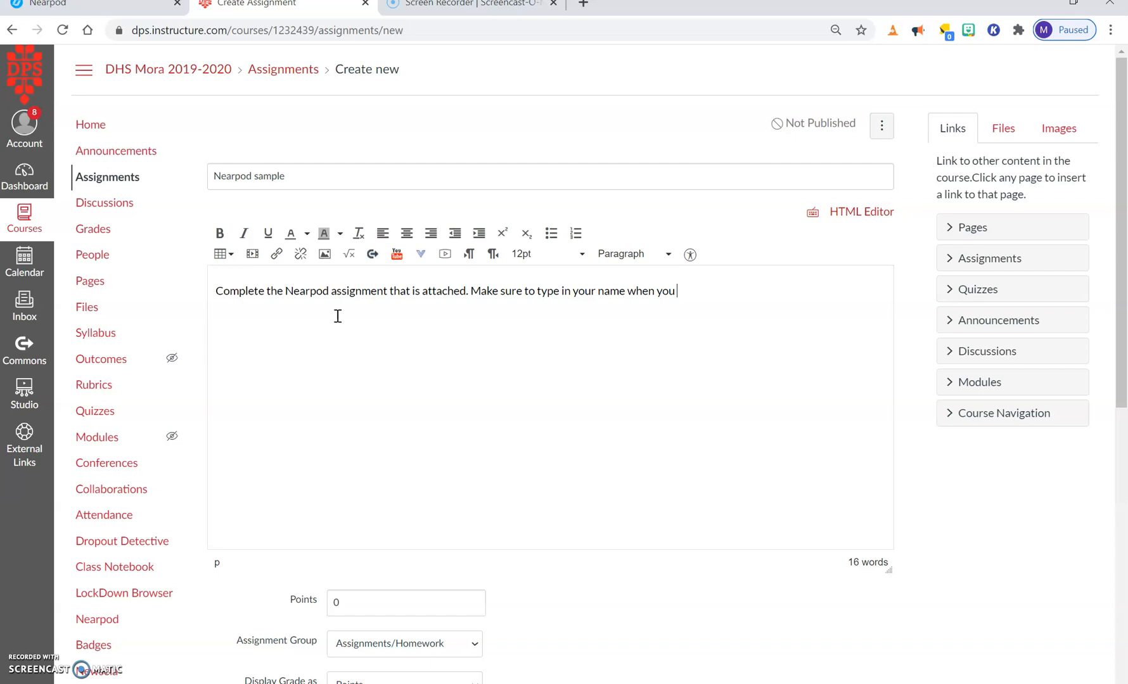
{"action": "type", "text": " first log into to near"}
{"action": "key", "text": "BackSpace"}
{"action": "key", "text": "BackSpace"}
{"action": "key", "text": "BackSpace"}
{"action": "key", "text": "BackSpace"}
{"action": "type", "text": "Nearpod."}
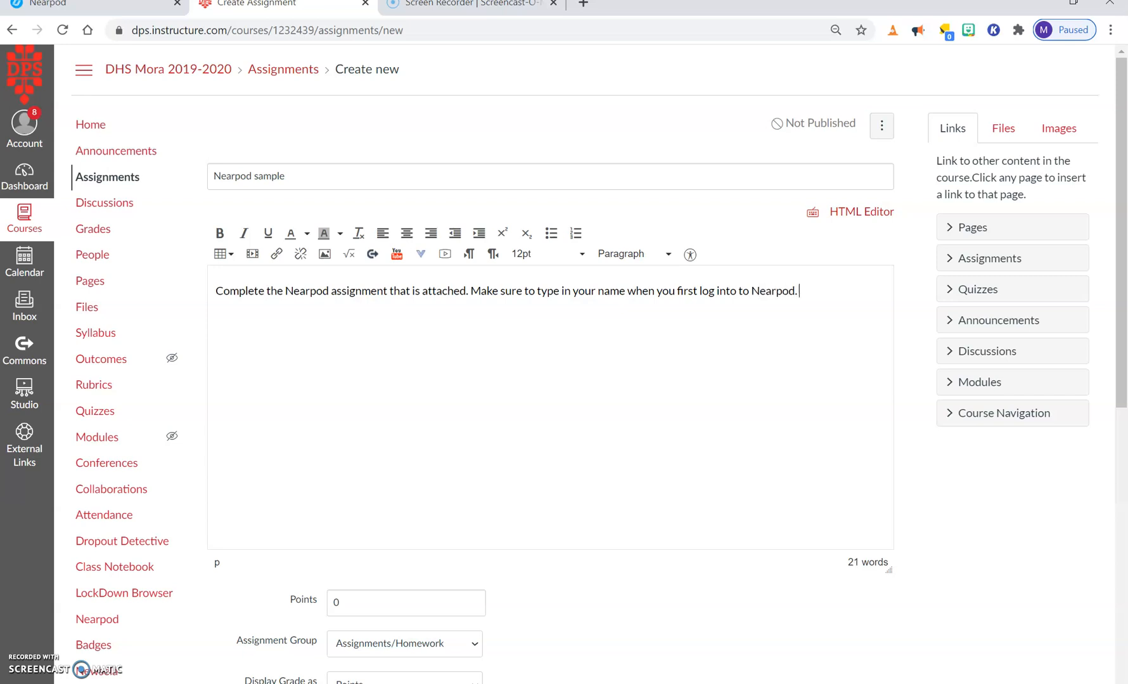
- Set the assignment's points to 100
{"action": "scroll", "coordinate": [337, 315], "scroll_direction": "down", "scroll_amount": 4}
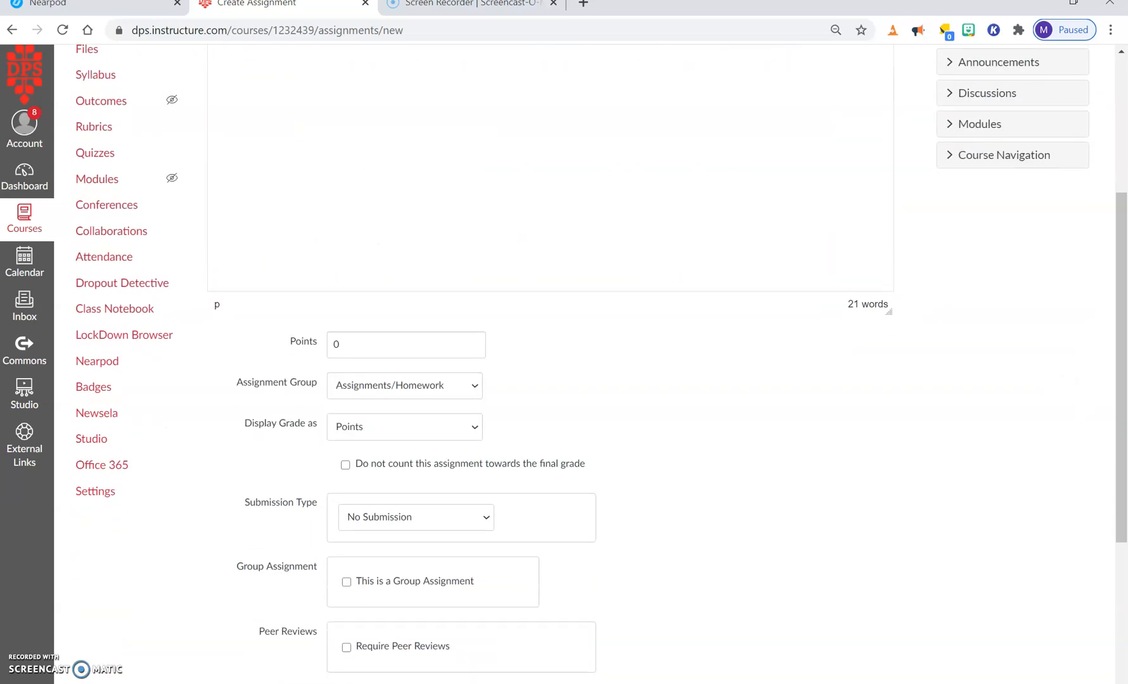
{"action": "left_click", "coordinate": [440, 342]}
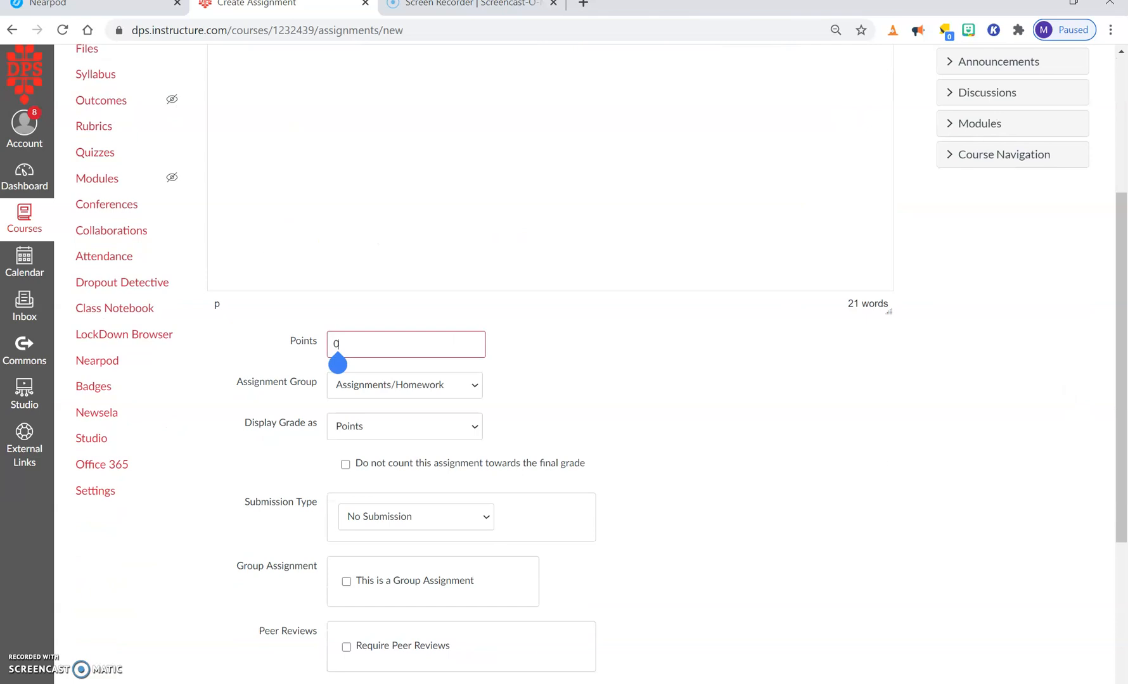
{"action": "type", "text": "100"}
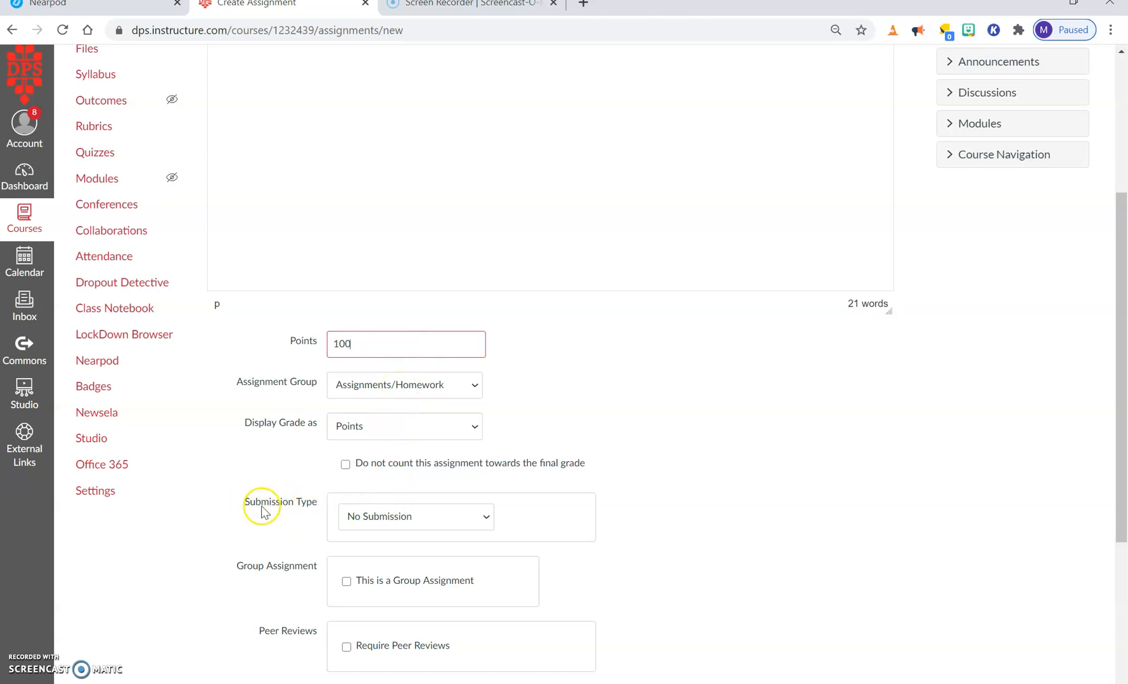
- Set the submission type to External Tool and choose Nearpod from the available tools
{"action": "left_click", "coordinate": [425, 519]}
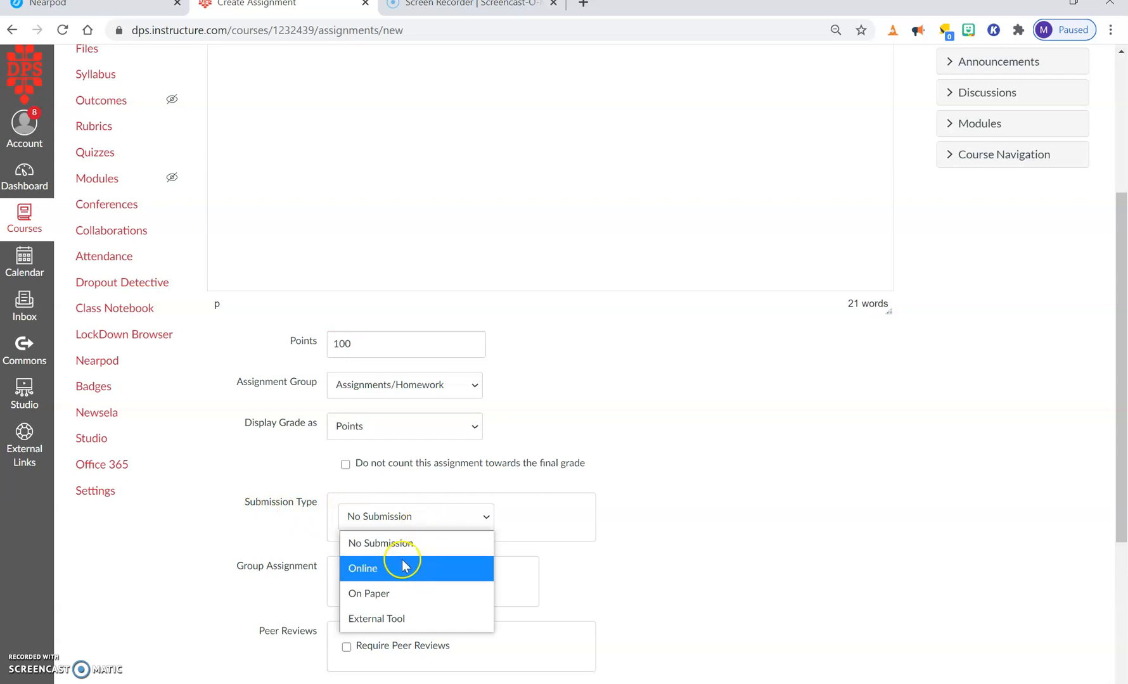
{"action": "left_click", "coordinate": [380, 621]}
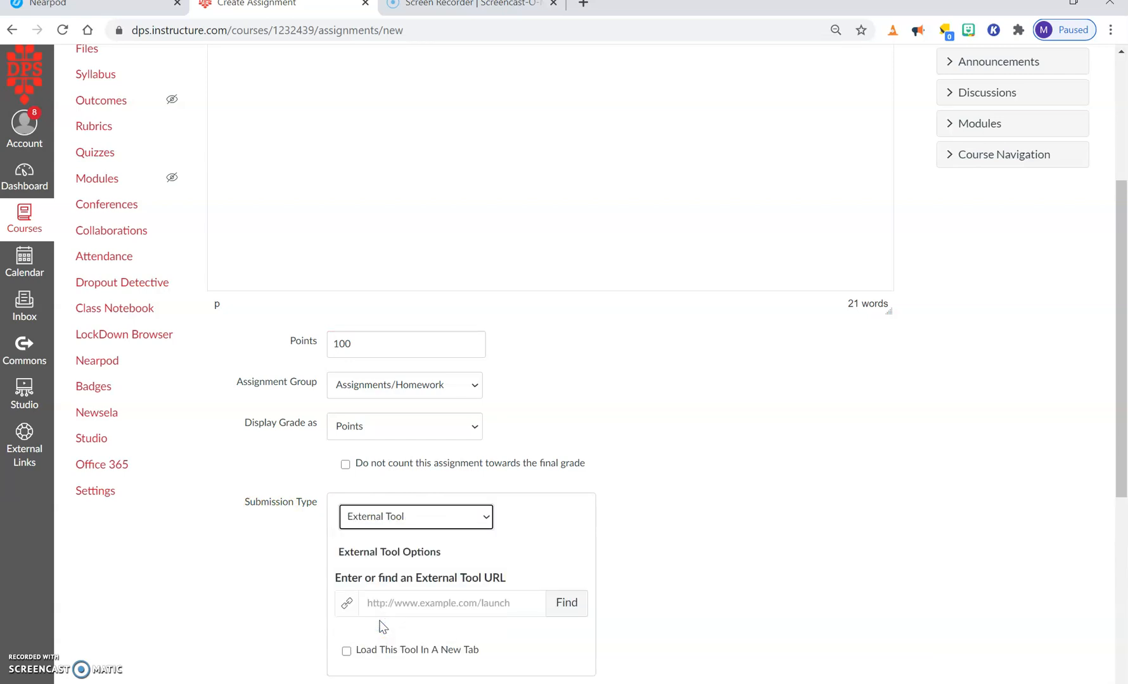
{"action": "left_click", "coordinate": [571, 609]}
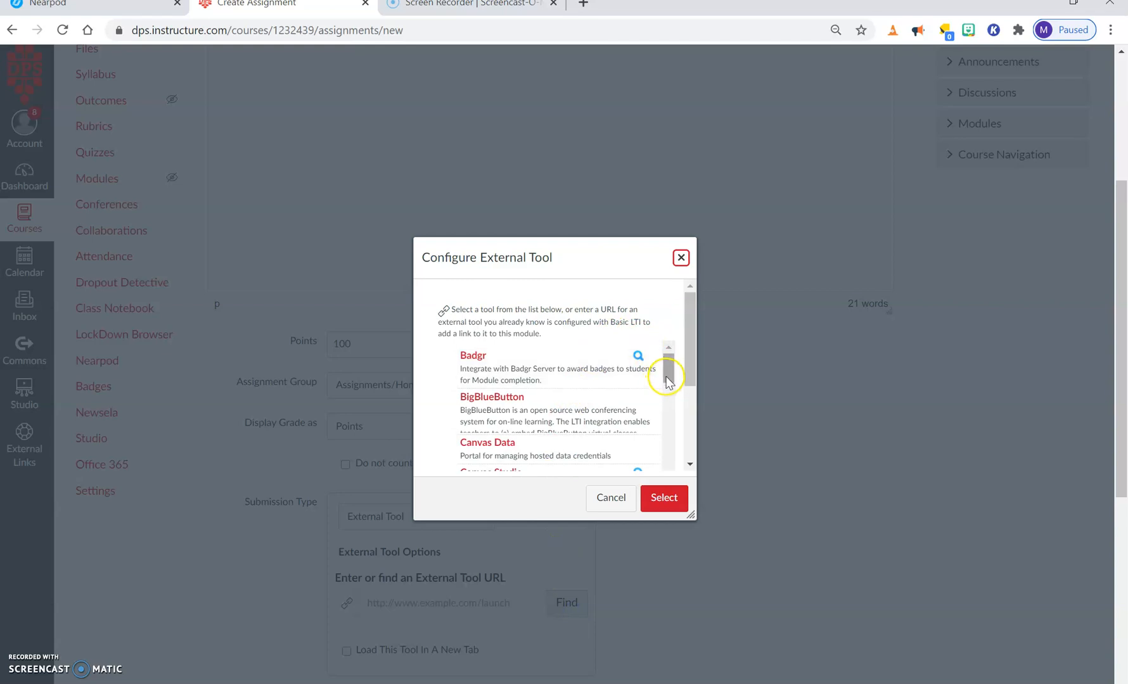
{"action": "left_click_drag", "start_coordinate": [667, 384], "coordinate": [666, 440]}
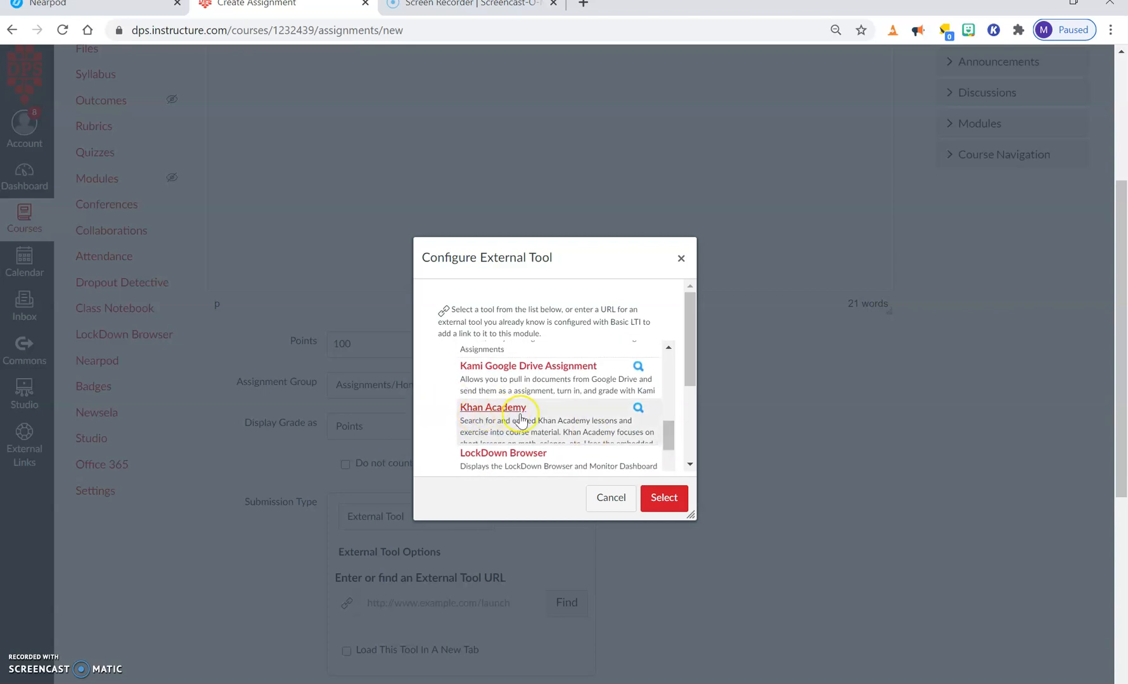
{"action": "left_click_drag", "start_coordinate": [667, 436], "coordinate": [670, 454]}
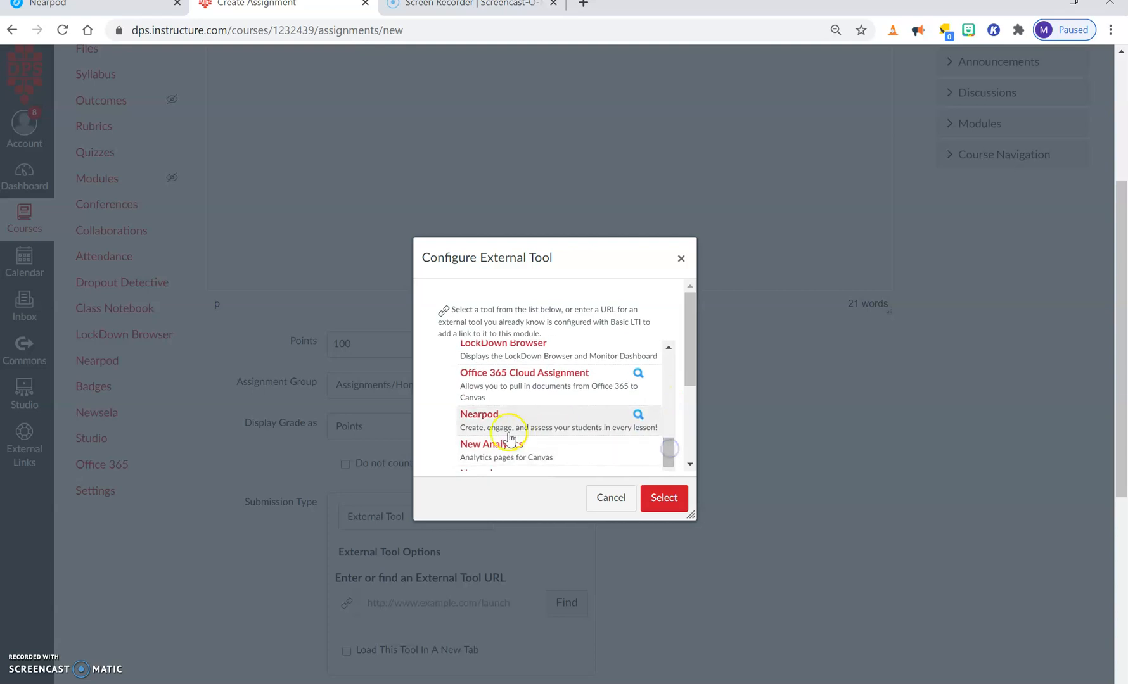
{"action": "left_click", "coordinate": [482, 417]}
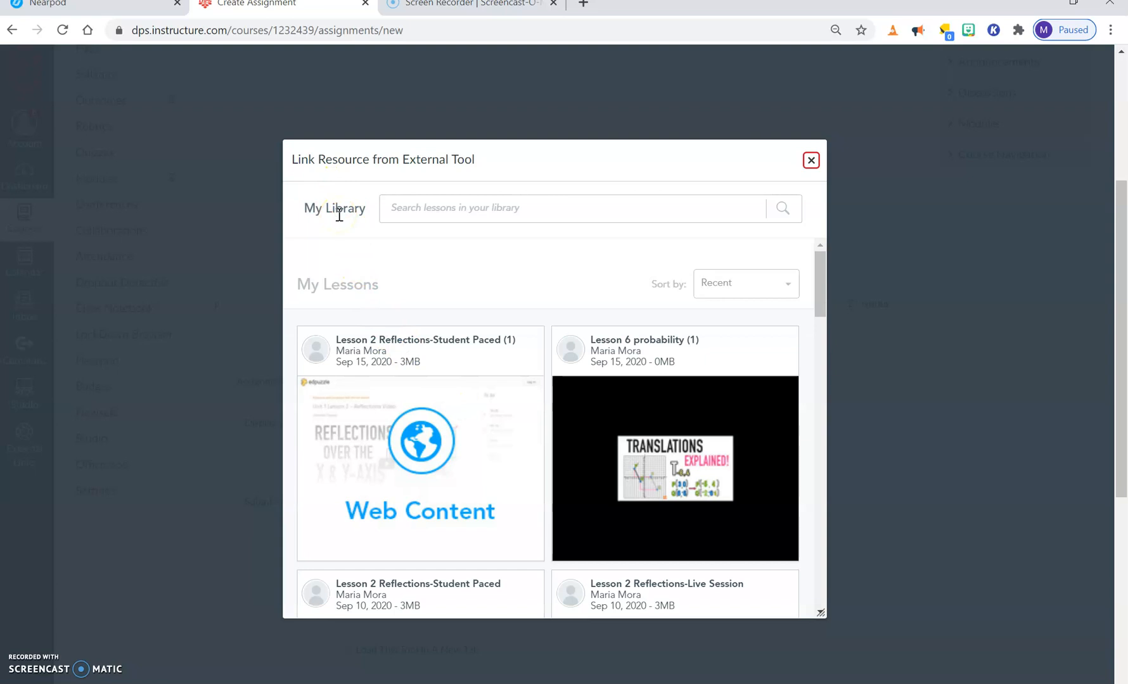
- Link the Nearpod lesson "Lesson 6 probability (1)" in Student-Paced mode as the assignment's external tool
{"action": "mouse_move", "coordinate": [670, 433]}
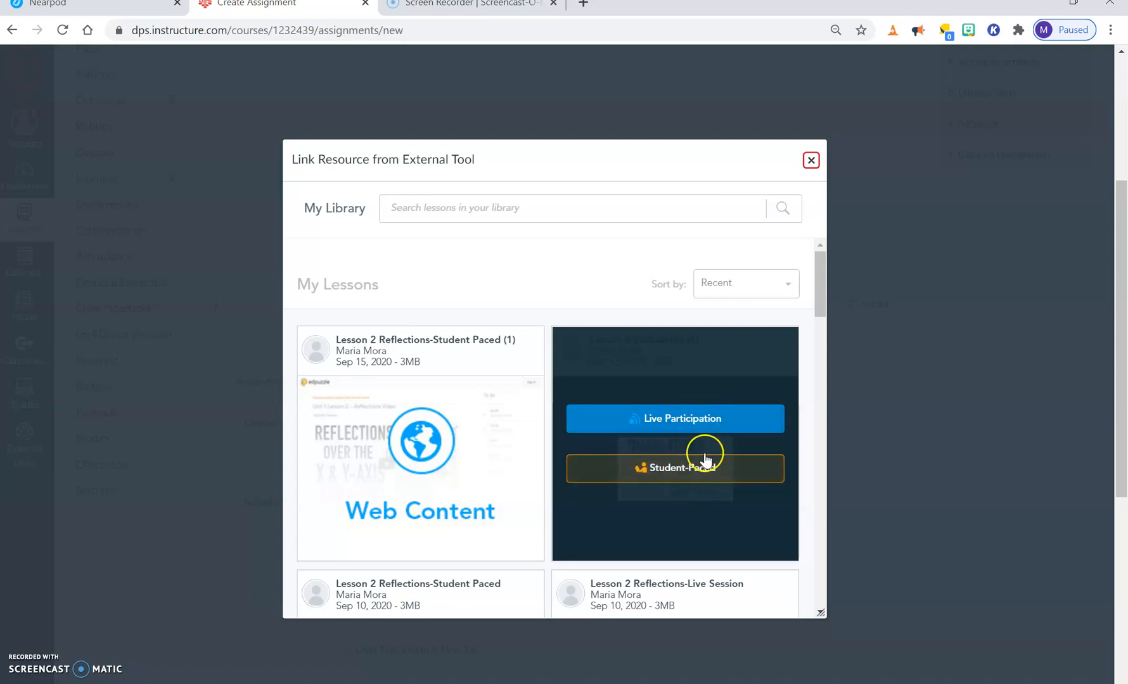
{"action": "left_click", "coordinate": [697, 422]}
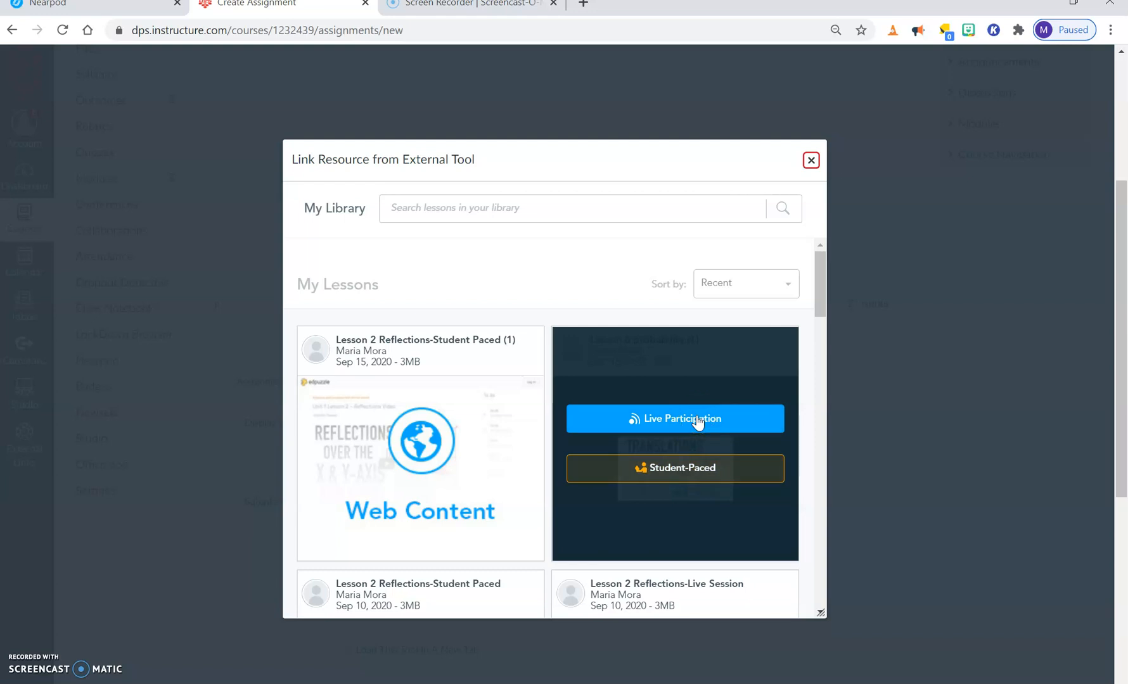
{"action": "left_click", "coordinate": [658, 418]}
{"action": "left_click", "coordinate": [693, 418]}
{"action": "left_click", "coordinate": [691, 422]}
{"action": "left_click", "coordinate": [687, 470]}
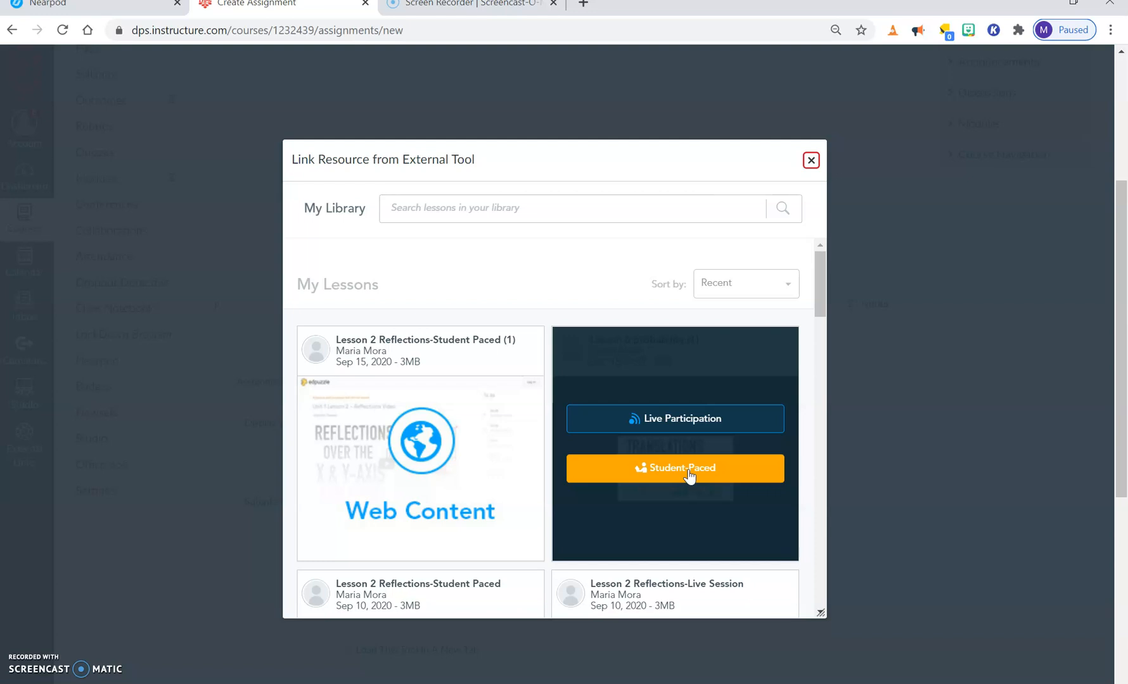
{"action": "left_click", "coordinate": [689, 476]}
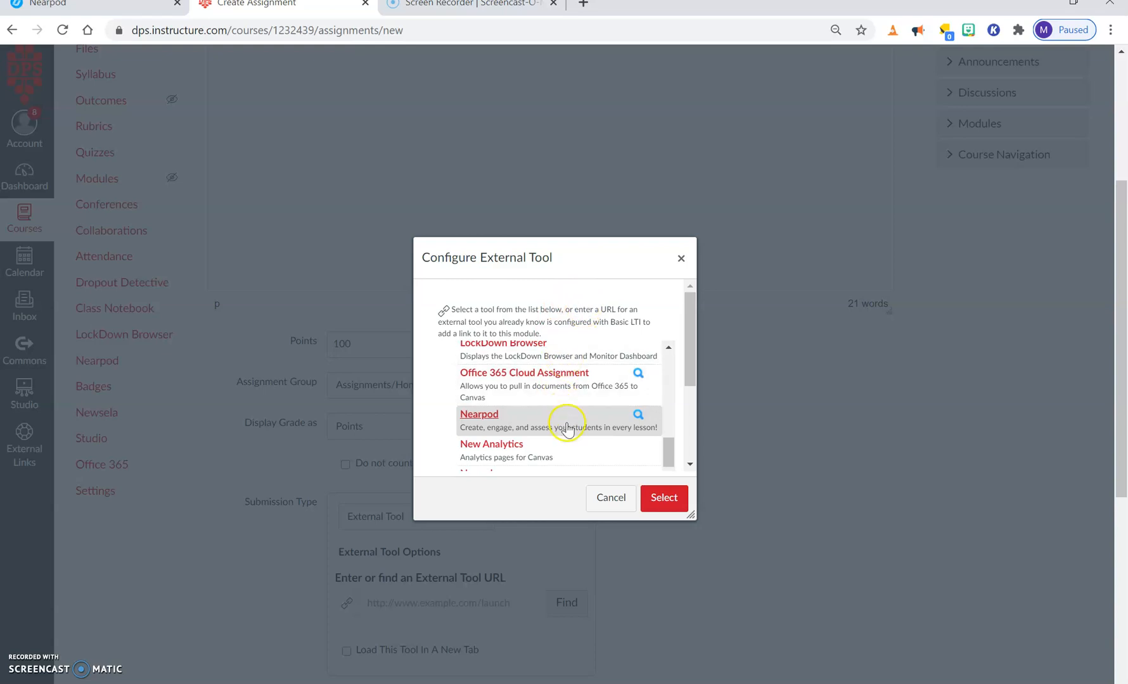
{"action": "left_click", "coordinate": [666, 500]}
- Set the assignment's due date to April 8, 2020
{"action": "scroll", "coordinate": [672, 507], "scroll_direction": "down", "scroll_amount": 6}
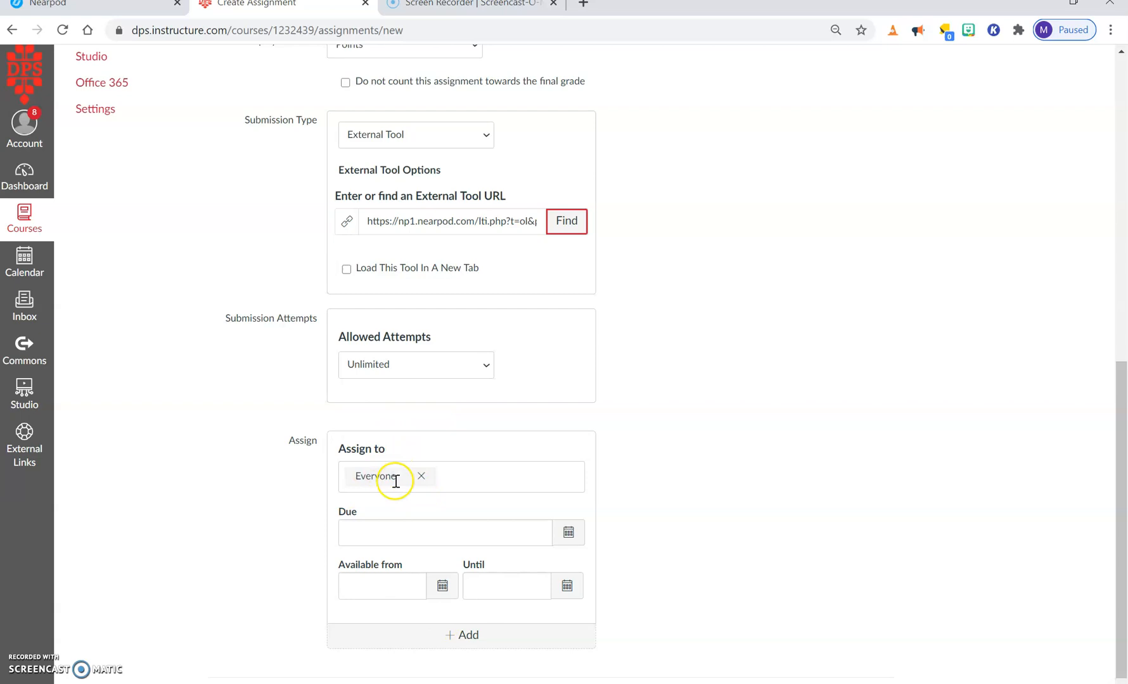
{"action": "left_click", "coordinate": [569, 534]}
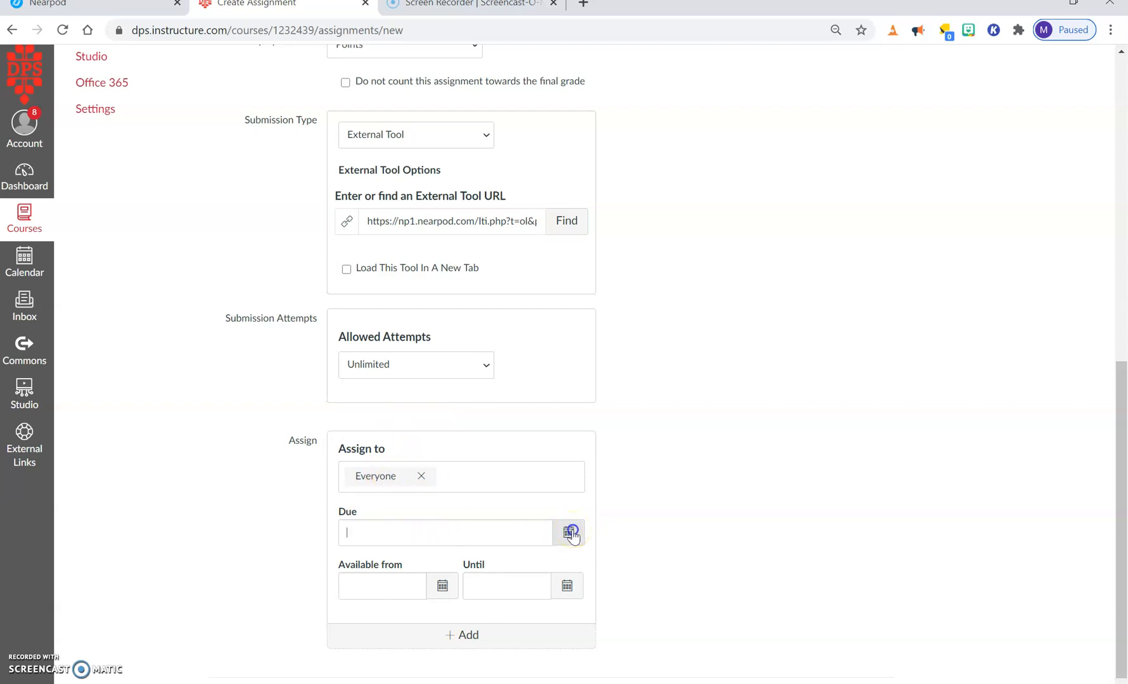
{"action": "left_click", "coordinate": [352, 358]}
{"action": "left_click", "coordinate": [351, 358]}
{"action": "left_click", "coordinate": [351, 359]}
{"action": "left_click", "coordinate": [351, 358]}
{"action": "left_click", "coordinate": [351, 358]}
{"action": "left_click", "coordinate": [351, 359]}
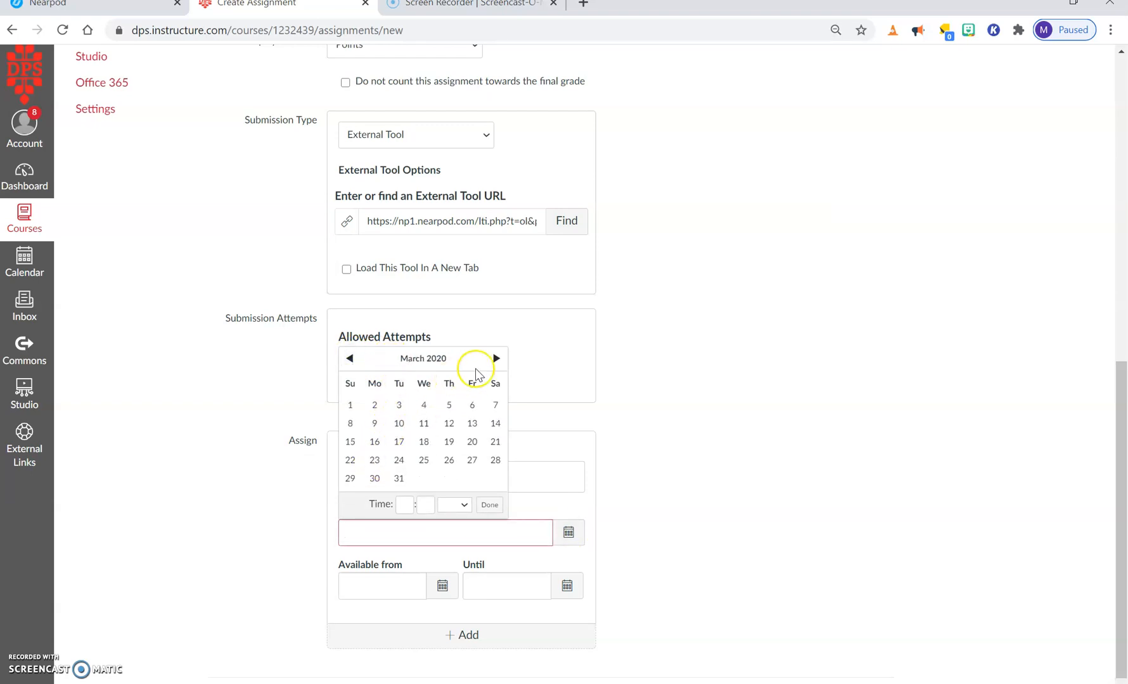
{"action": "left_click", "coordinate": [496, 358]}
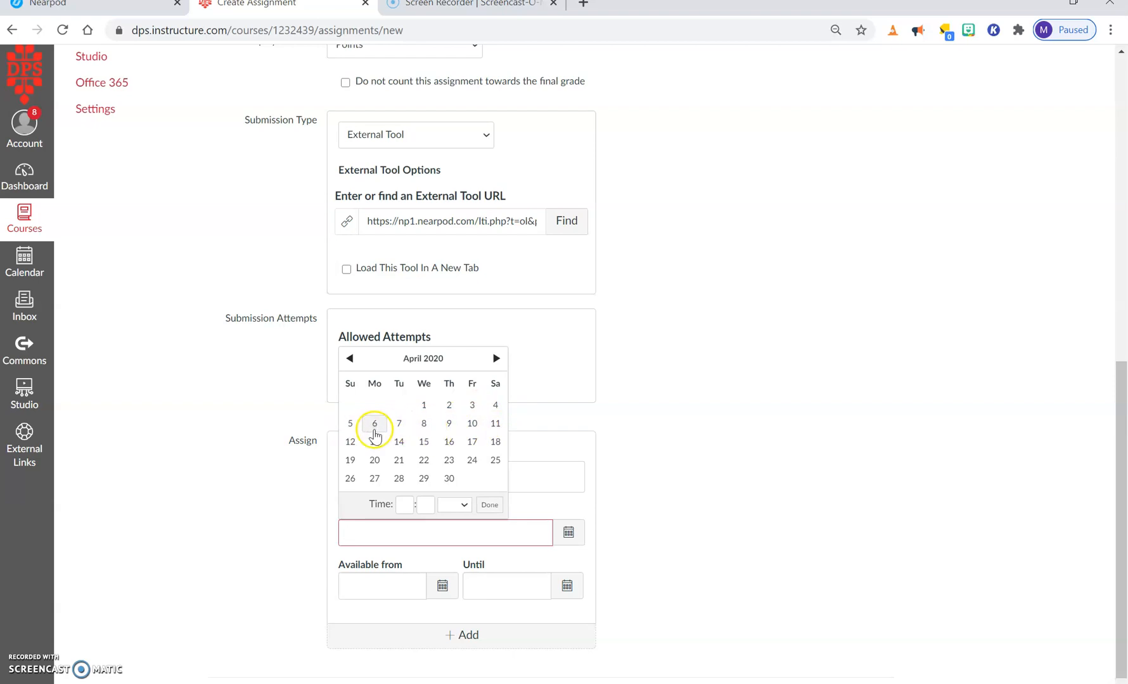
{"action": "left_click", "coordinate": [428, 428]}
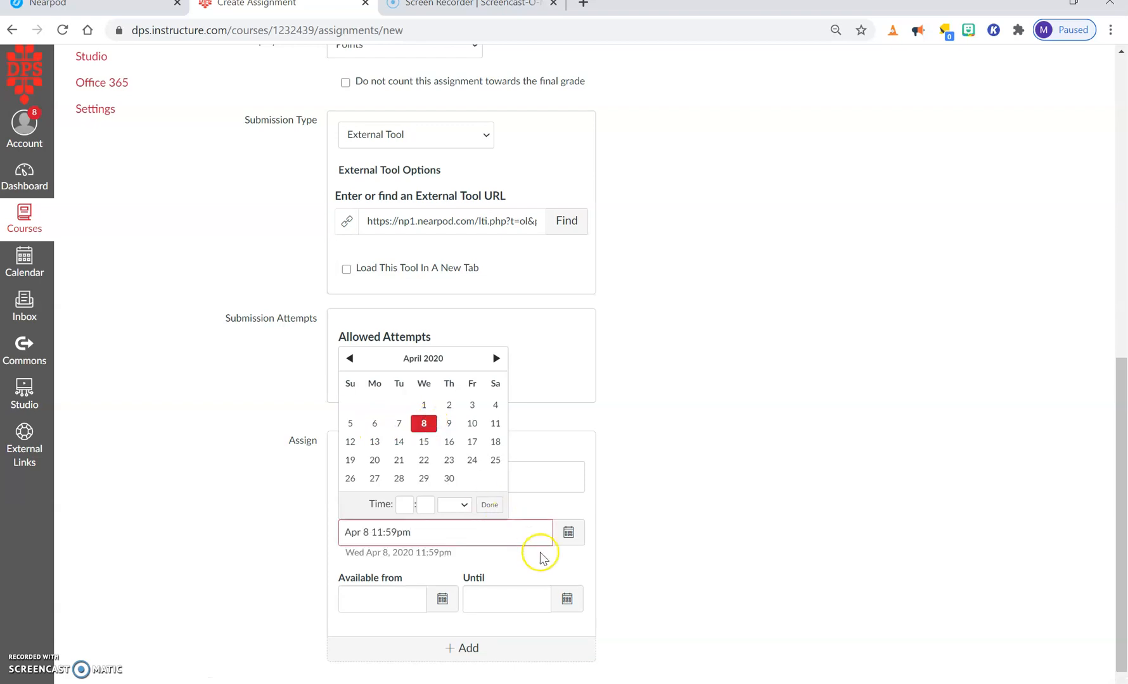
- Set the assignment's Until date to April 8, 2020
{"action": "left_click", "coordinate": [567, 599]}
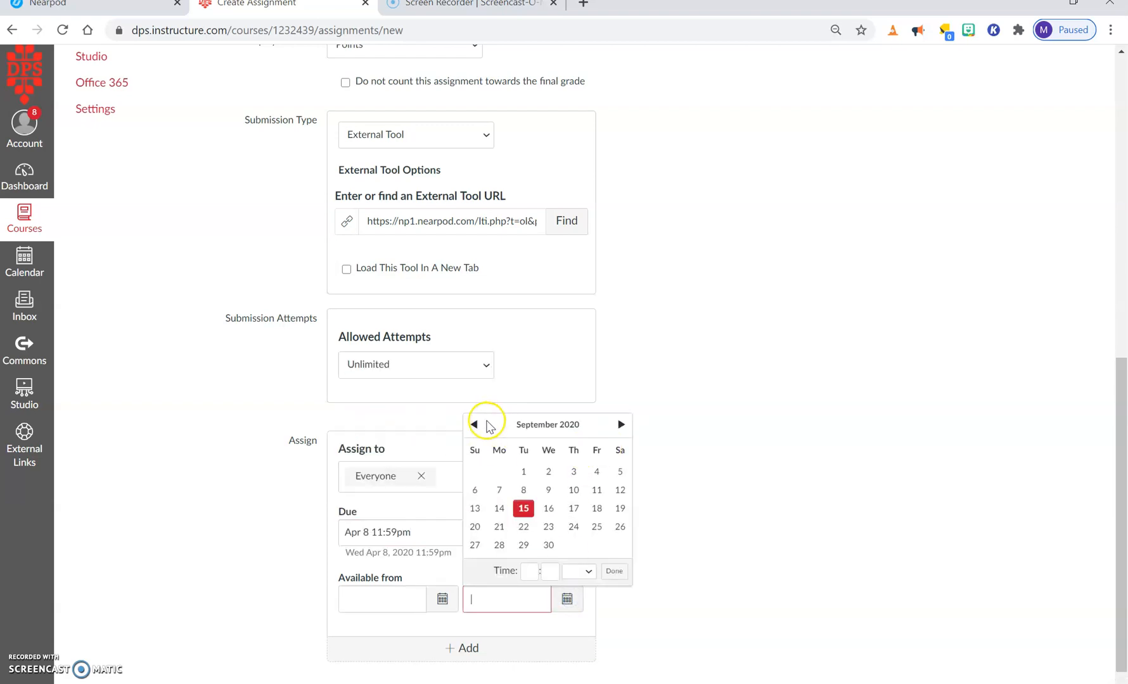
{"action": "left_click", "coordinate": [474, 425]}
{"action": "left_click", "coordinate": [474, 425]}
{"action": "left_click", "coordinate": [474, 425]}
{"action": "left_click", "coordinate": [474, 425]}
{"action": "left_click", "coordinate": [474, 425]}
{"action": "left_click", "coordinate": [474, 425]}
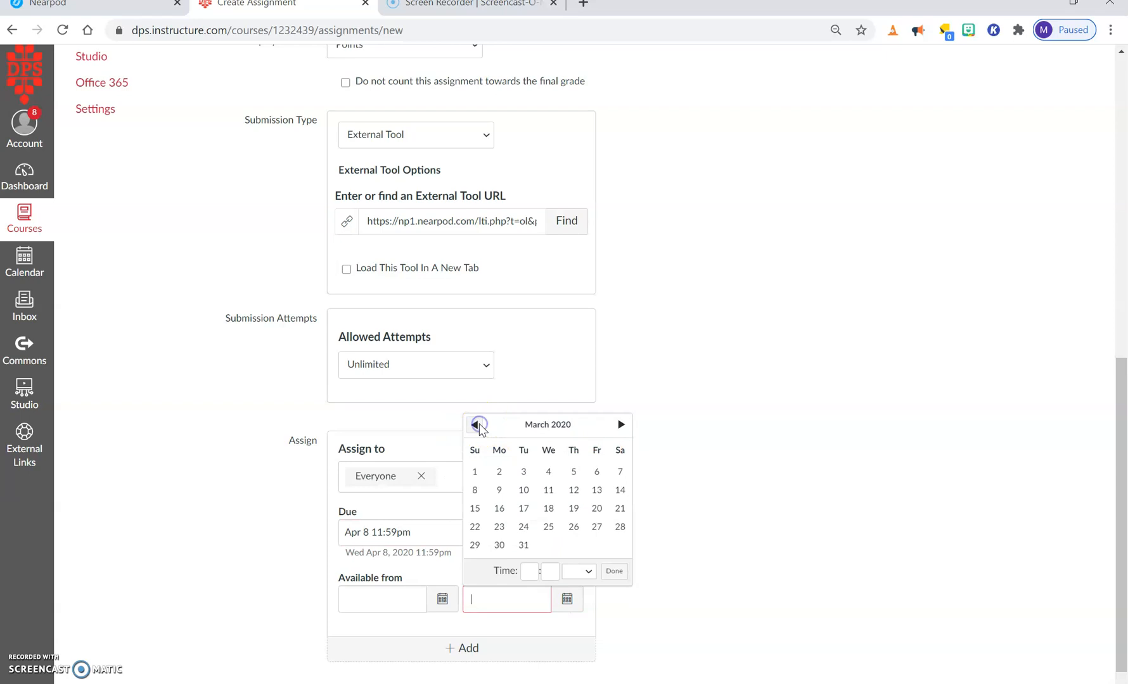
{"action": "left_click", "coordinate": [621, 424]}
{"action": "left_click", "coordinate": [548, 491]}
- Set the assignment's Available from date to April 6, 2020
{"action": "left_click", "coordinate": [442, 599]}
{"action": "left_click", "coordinate": [350, 425]}
{"action": "left_click", "coordinate": [350, 424]}
{"action": "left_click", "coordinate": [350, 425]}
{"action": "left_click", "coordinate": [350, 425]}
{"action": "left_click", "coordinate": [350, 424]}
{"action": "left_click", "coordinate": [350, 424]}
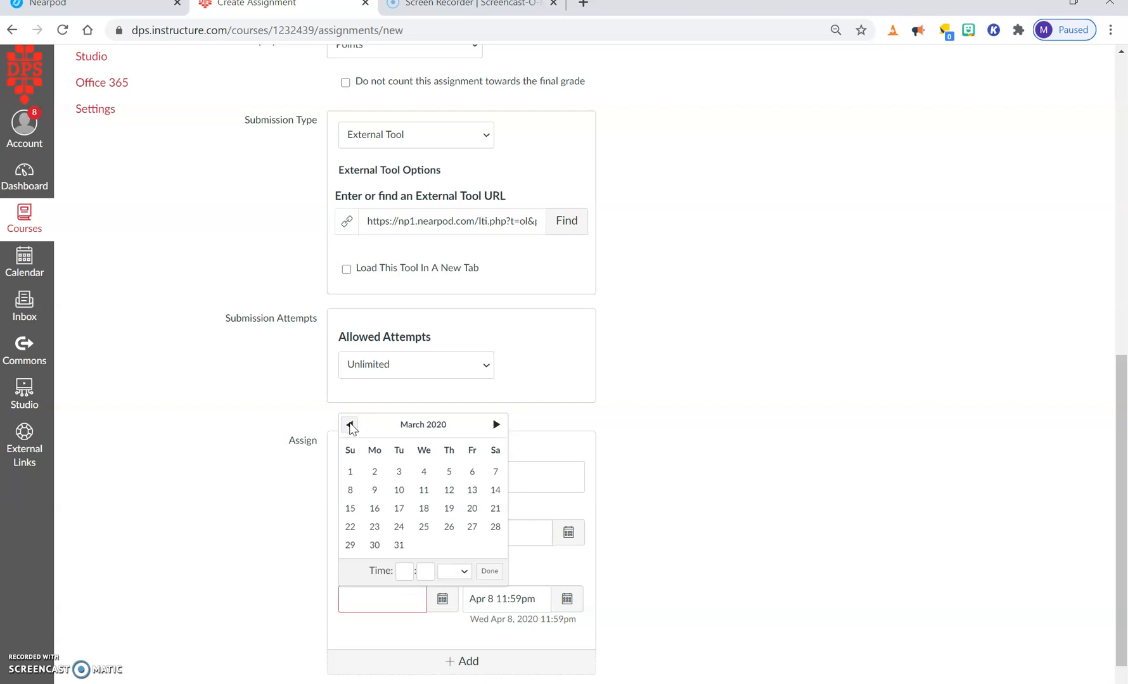
{"action": "left_click", "coordinate": [496, 424]}
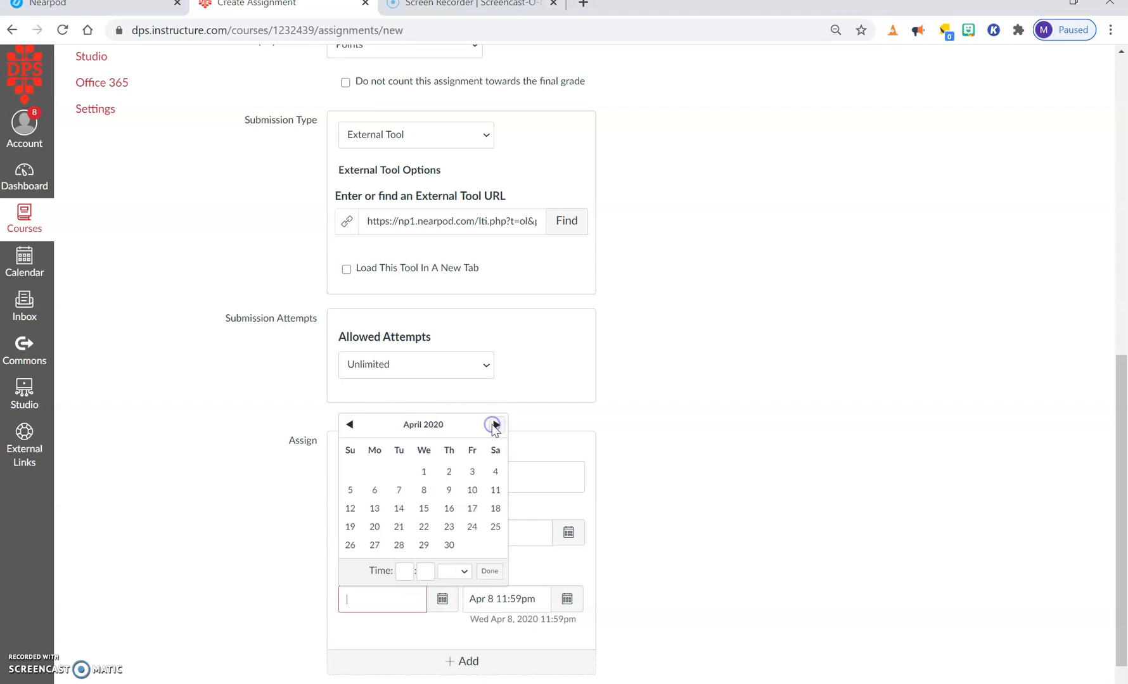
{"action": "left_click", "coordinate": [375, 490]}
{"action": "left_click", "coordinate": [767, 496]}
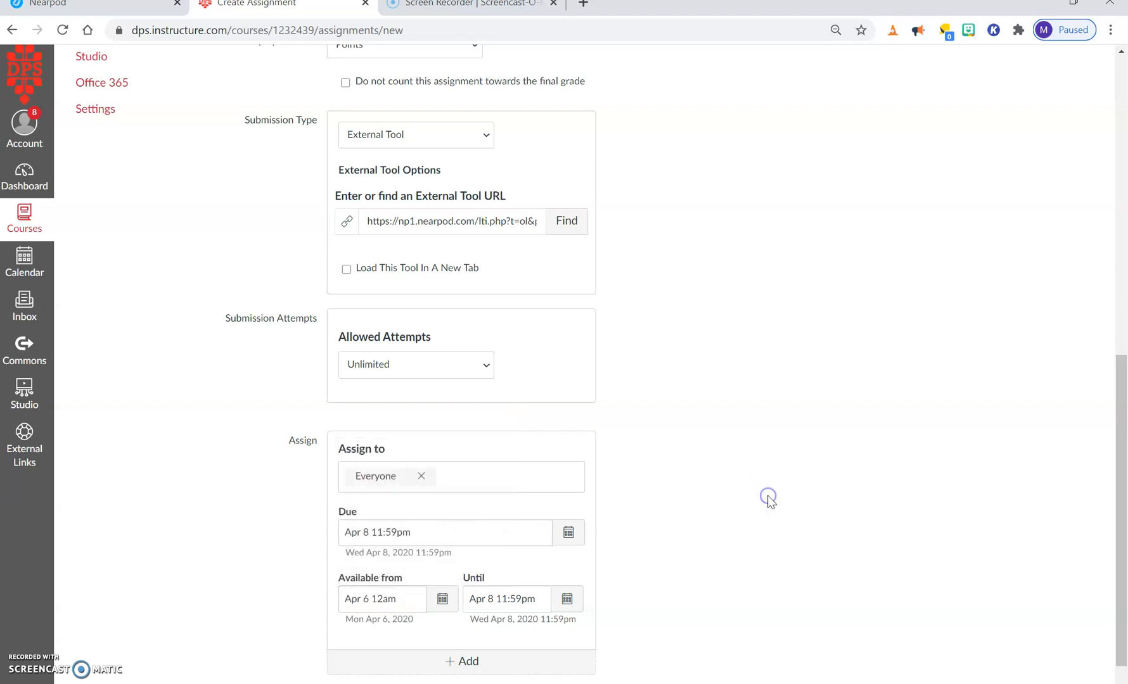
- Save the assignment without publishing it
{"action": "scroll", "coordinate": [767, 497], "scroll_direction": "down", "scroll_amount": 2}
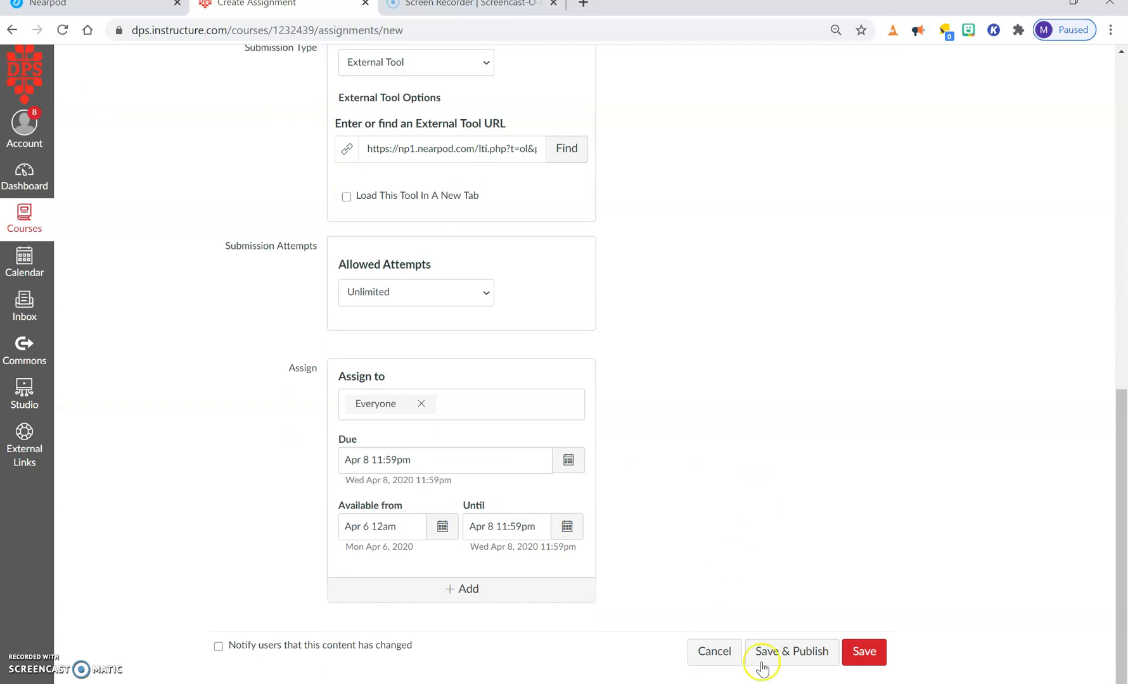
{"action": "left_click", "coordinate": [877, 653]}
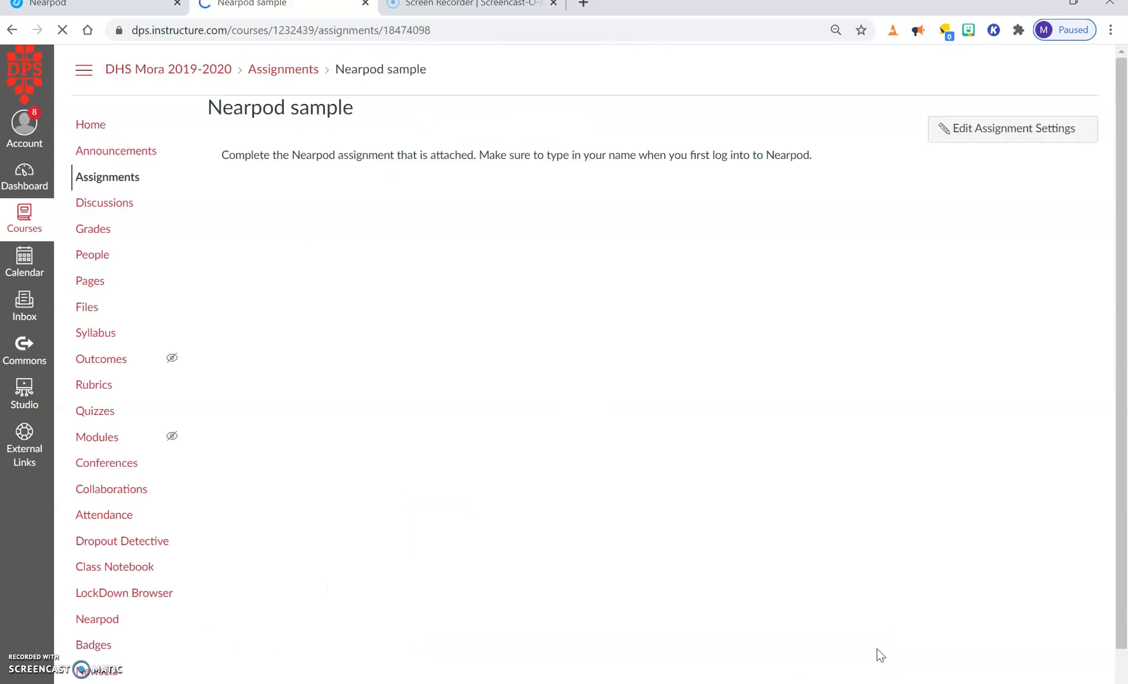
- Join the embedded Nearpod lesson with the prefilled name to preview its opening video slide
{"action": "left_click", "coordinate": [819, 442]}
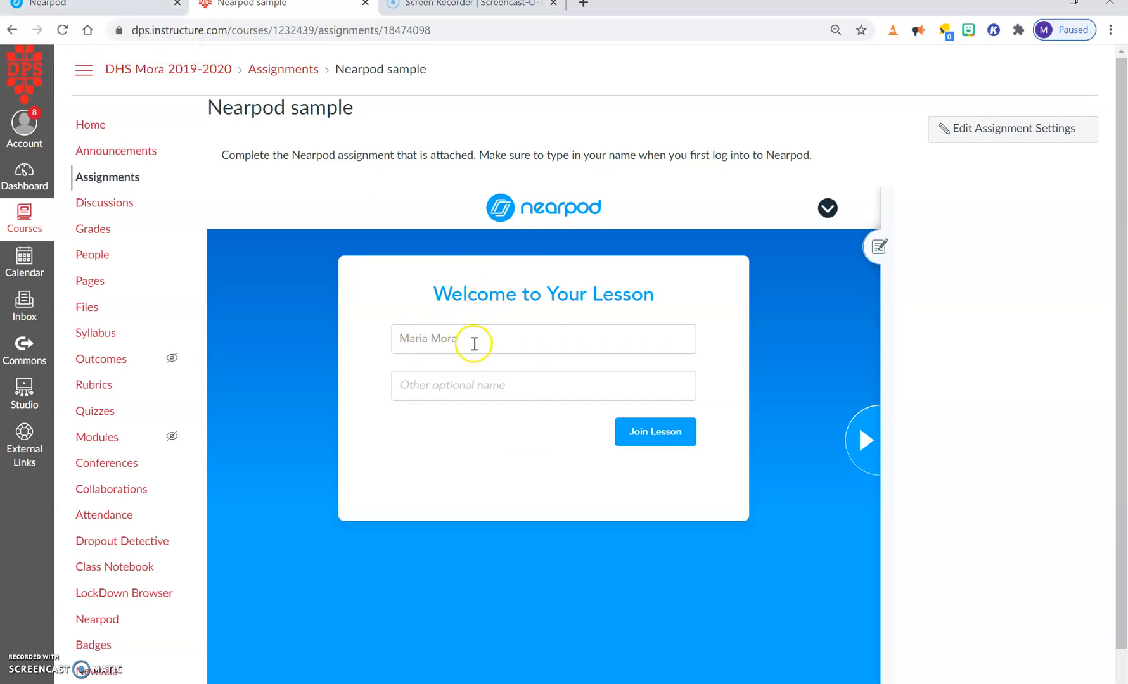
{"action": "left_click", "coordinate": [659, 432]}
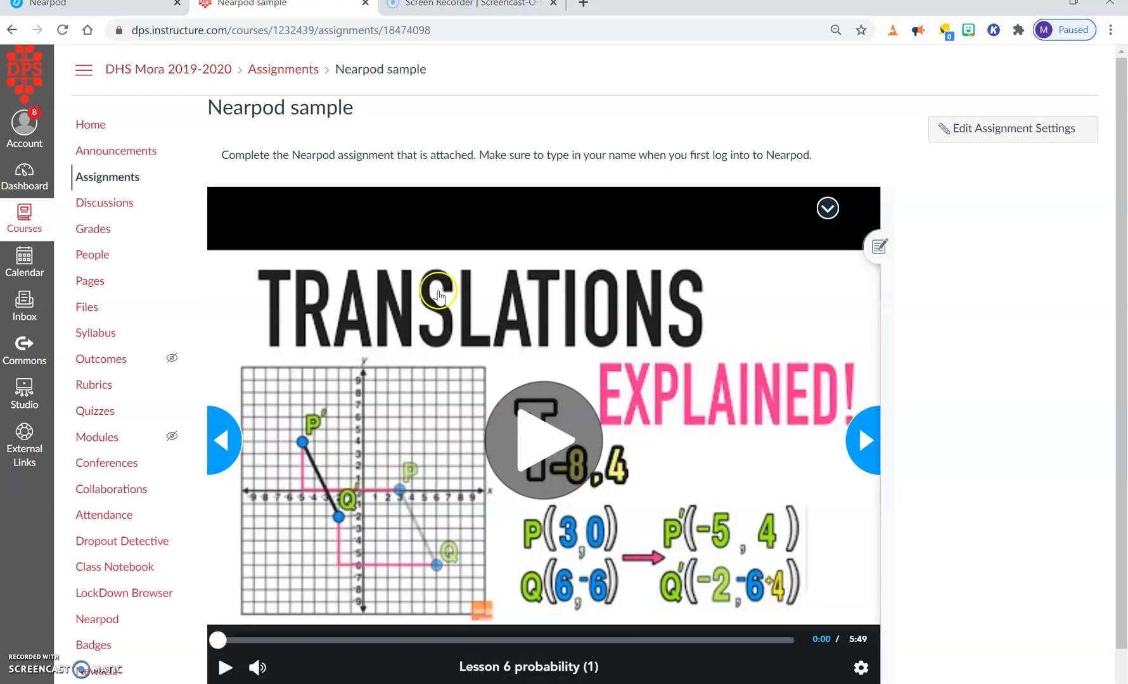
{"action": "left_click", "coordinate": [560, 440]}
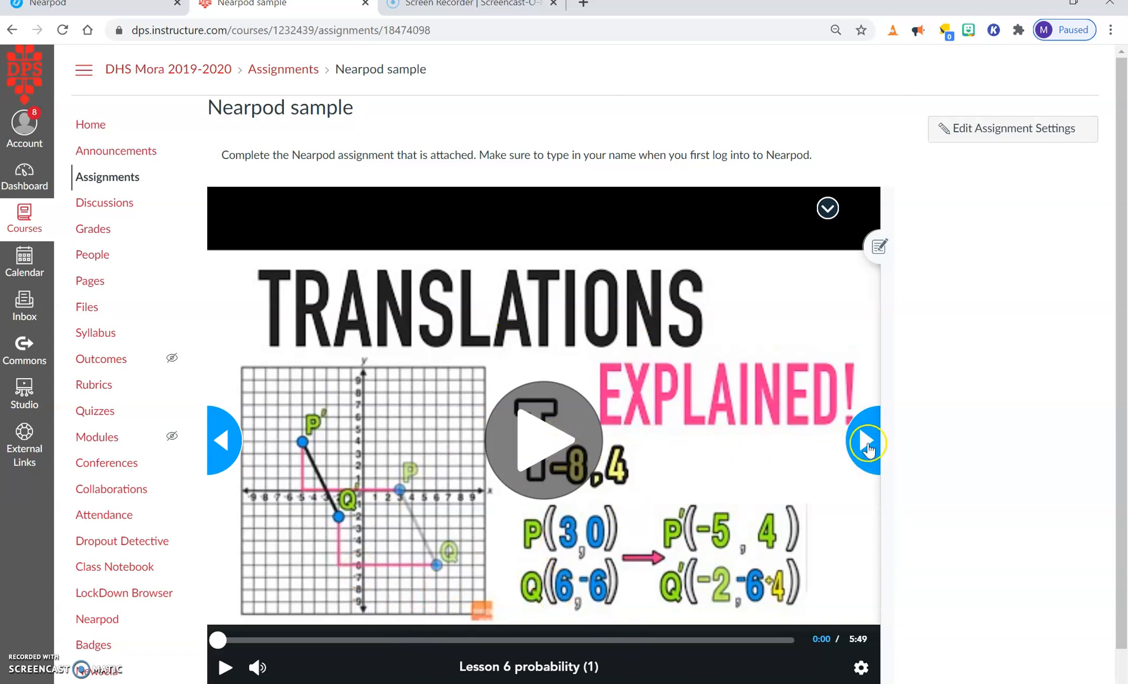
- Play the opening translations video briefly, pause it, and advance the embedded lesson to the coordinate plane drawing slide
{"action": "left_click", "coordinate": [546, 438]}
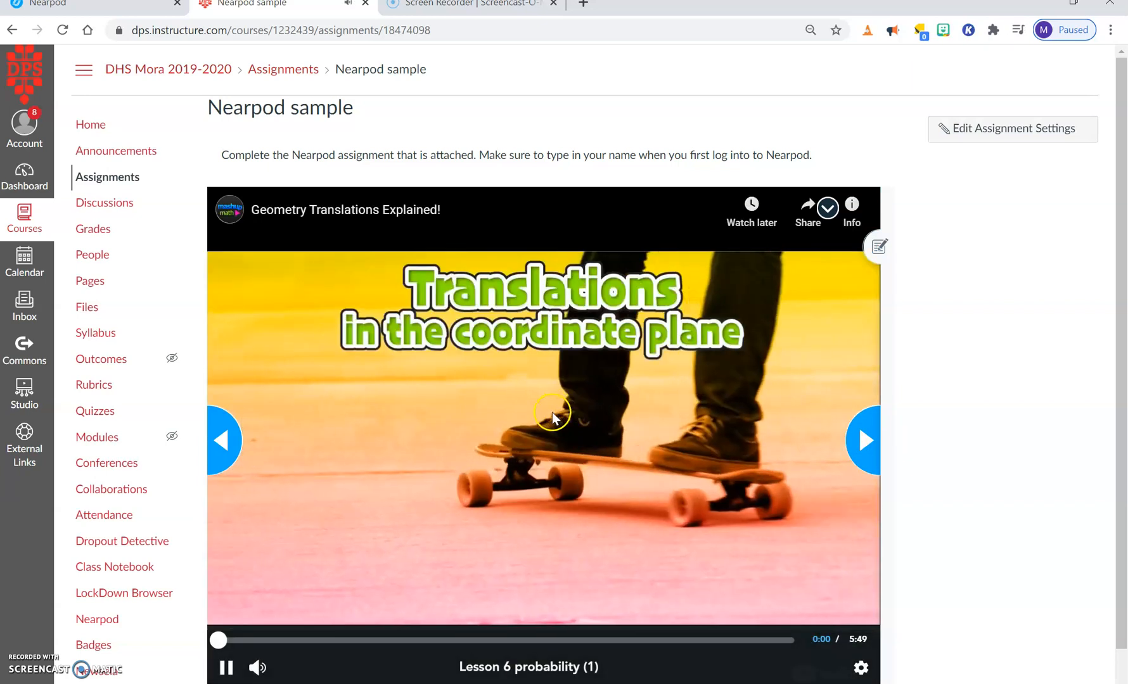
{"action": "left_click", "coordinate": [526, 438]}
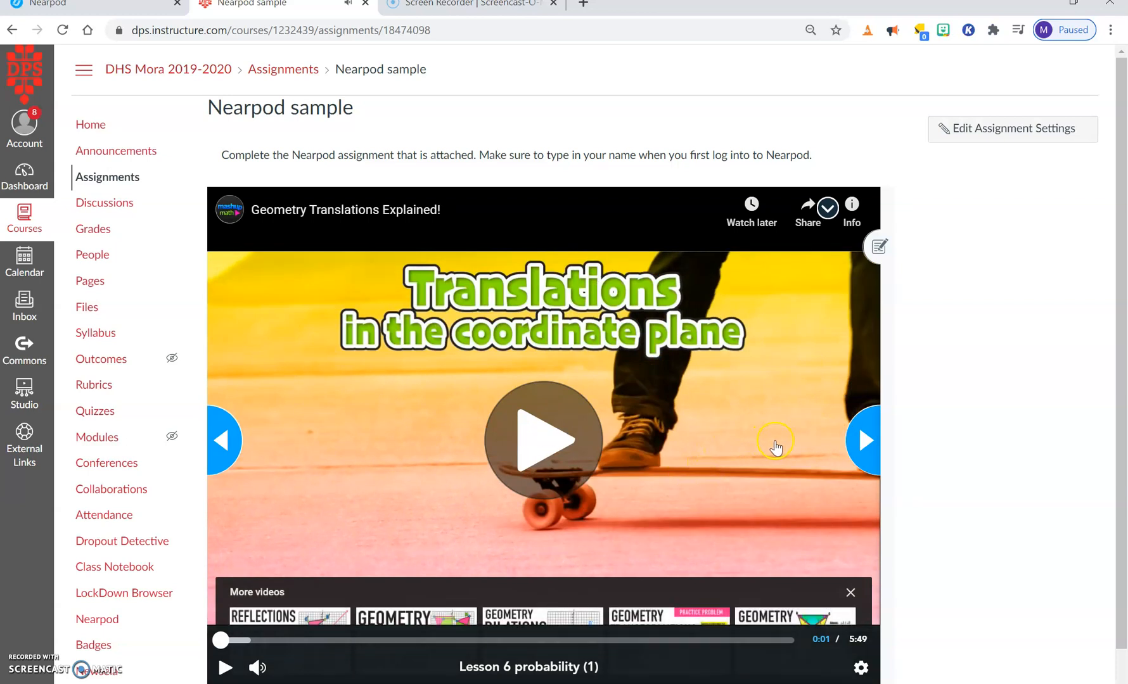
{"action": "left_click", "coordinate": [866, 447]}
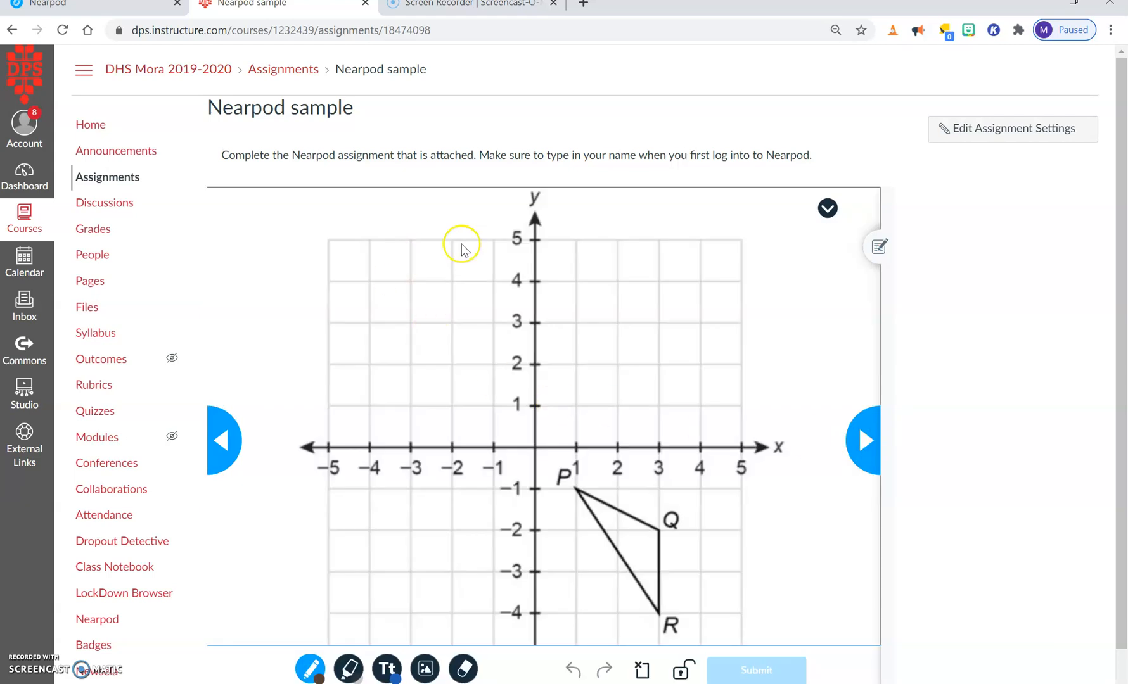
- Scribble a freehand pen stroke across the upper part of the coordinate plane and erase small parts of it
{"action": "left_click", "coordinate": [827, 209]}
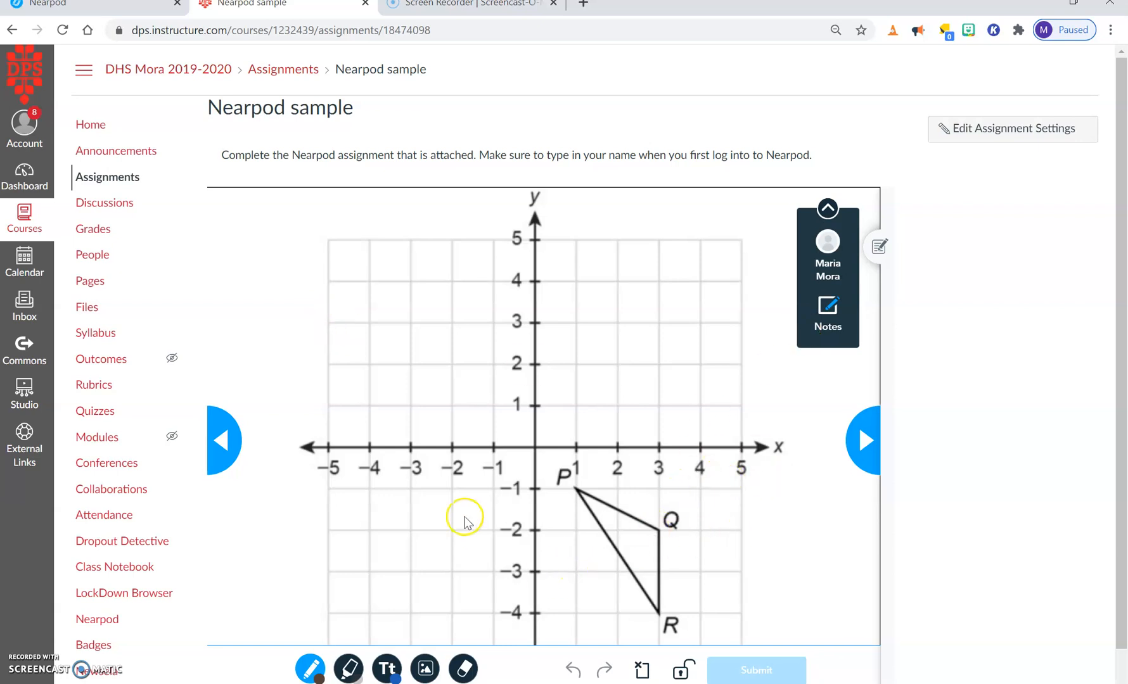
{"action": "mouse_move", "coordinate": [403, 386]}
{"action": "left_mouse_down"}
{"action": "mouse_move", "coordinate": [398, 320]}
{"action": "mouse_move", "coordinate": [441, 386]}
{"action": "mouse_move", "coordinate": [526, 365]}
{"action": "mouse_move", "coordinate": [544, 279]}
{"action": "mouse_move", "coordinate": [636, 400]}
{"action": "mouse_move", "coordinate": [631, 257]}
{"action": "mouse_move", "coordinate": [730, 403]}
{"action": "left_mouse_up"}
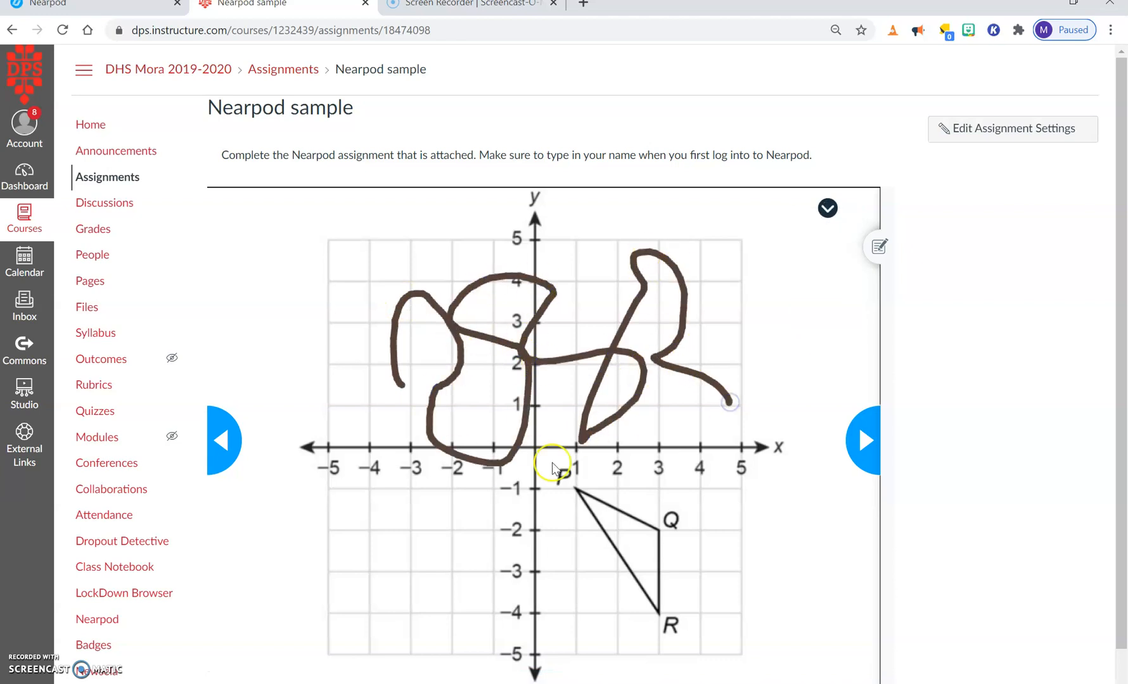
{"action": "left_click", "coordinate": [462, 671]}
{"action": "mouse_move", "coordinate": [457, 362]}
{"action": "left_mouse_down"}
{"action": "mouse_move", "coordinate": [498, 312]}
{"action": "mouse_move", "coordinate": [488, 357]}
{"action": "mouse_move", "coordinate": [453, 403]}
{"action": "left_mouse_up"}
- Shade the inside of the scribble's lower loop with the highlighter, and clear the whole drawing from the slide
{"action": "left_click", "coordinate": [396, 675]}
{"action": "left_click", "coordinate": [350, 672]}
{"action": "left_click", "coordinate": [347, 674]}
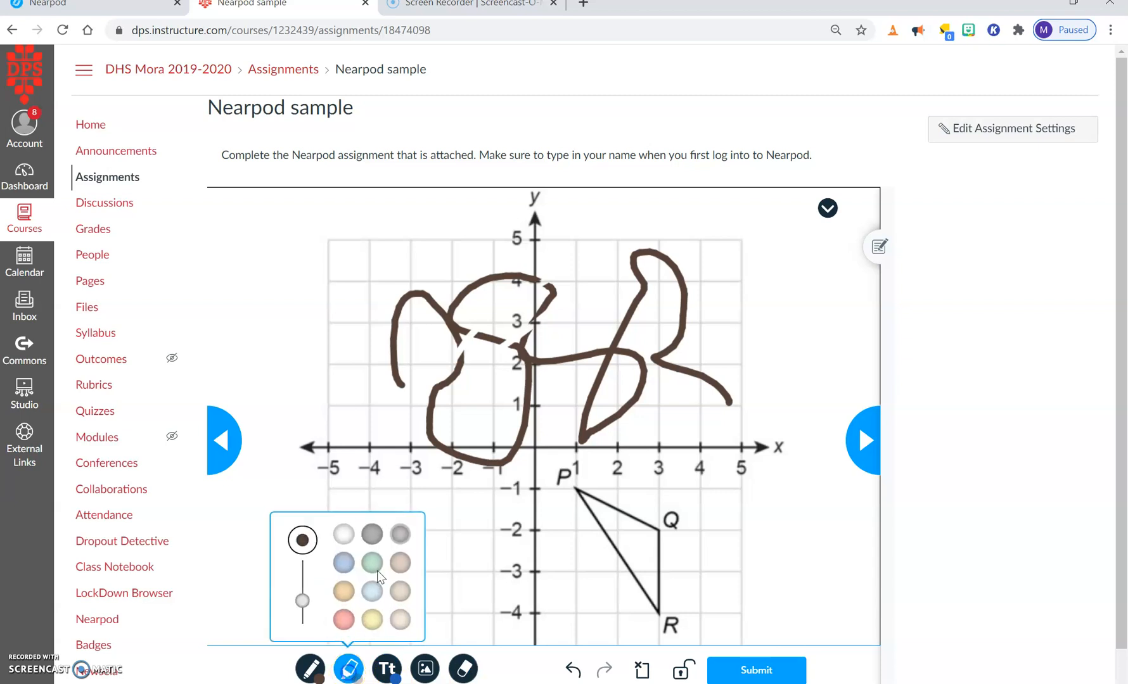
{"action": "left_click_drag", "start_coordinate": [423, 449], "coordinate": [495, 402]}
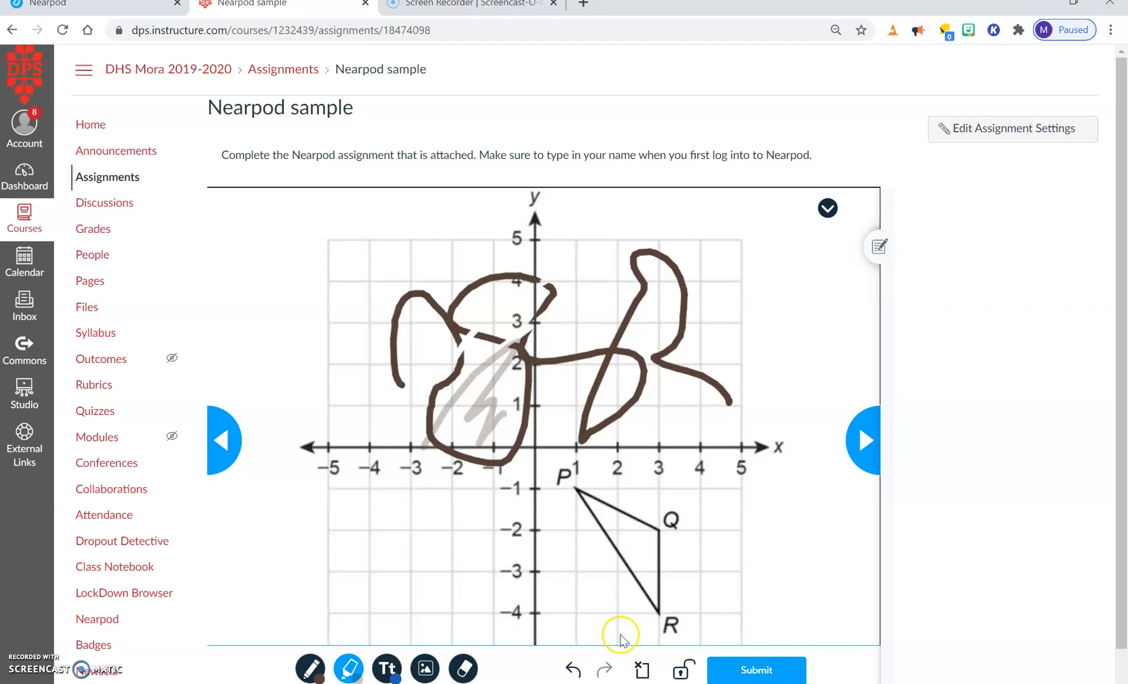
{"action": "left_click", "coordinate": [645, 672]}
{"action": "left_click", "coordinate": [602, 470]}
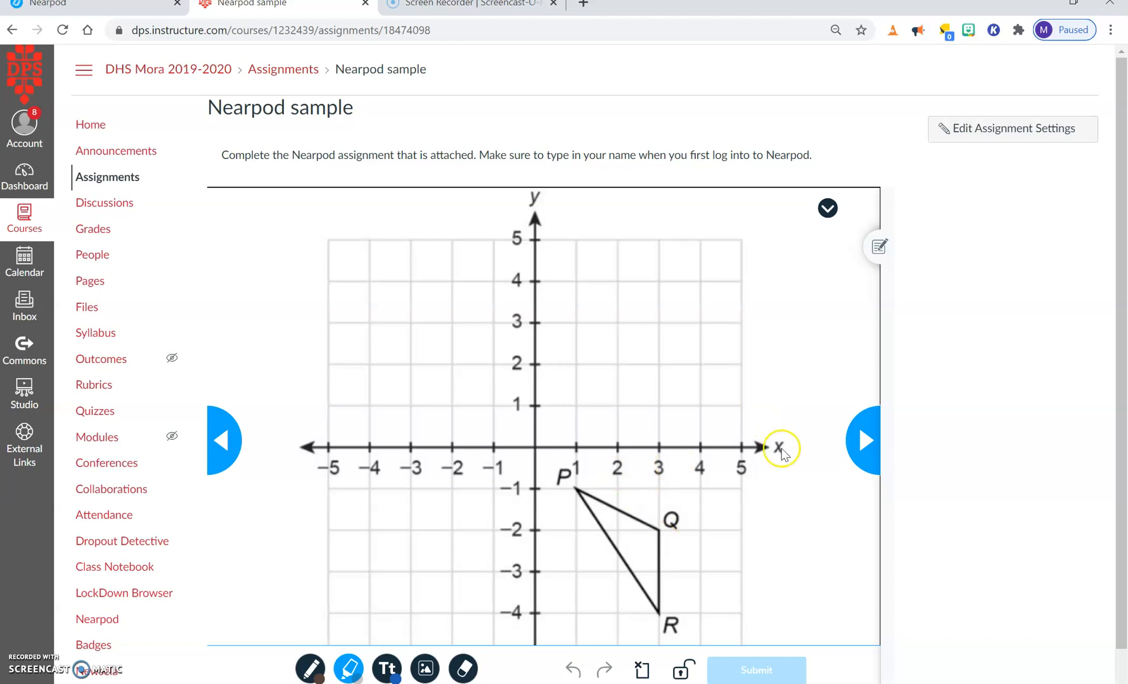
- Go to the lesson's end slide and start over, returning to the opening video slide
{"action": "left_click", "coordinate": [867, 451]}
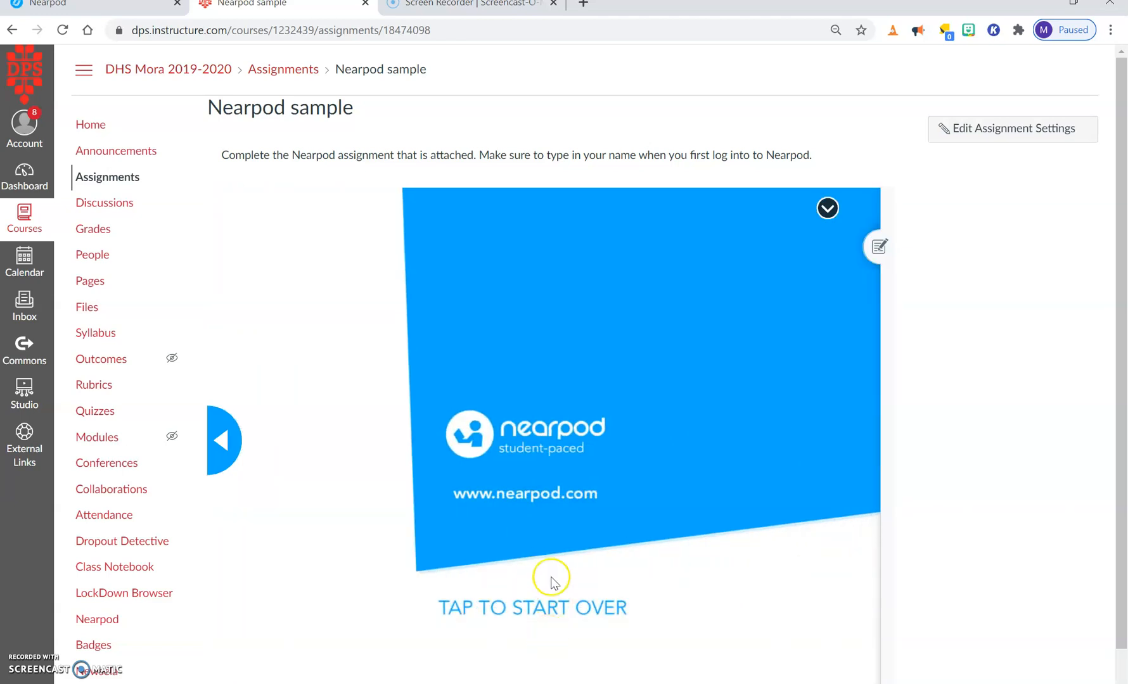
{"action": "left_click", "coordinate": [568, 611]}
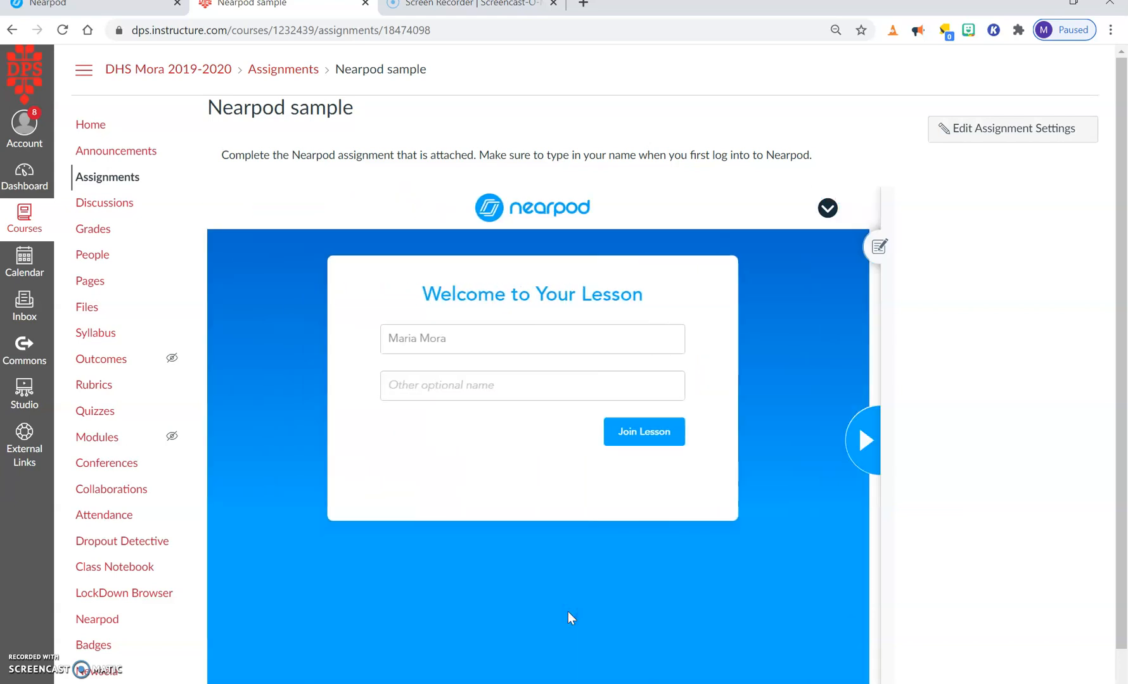
{"action": "left_click", "coordinate": [862, 442]}
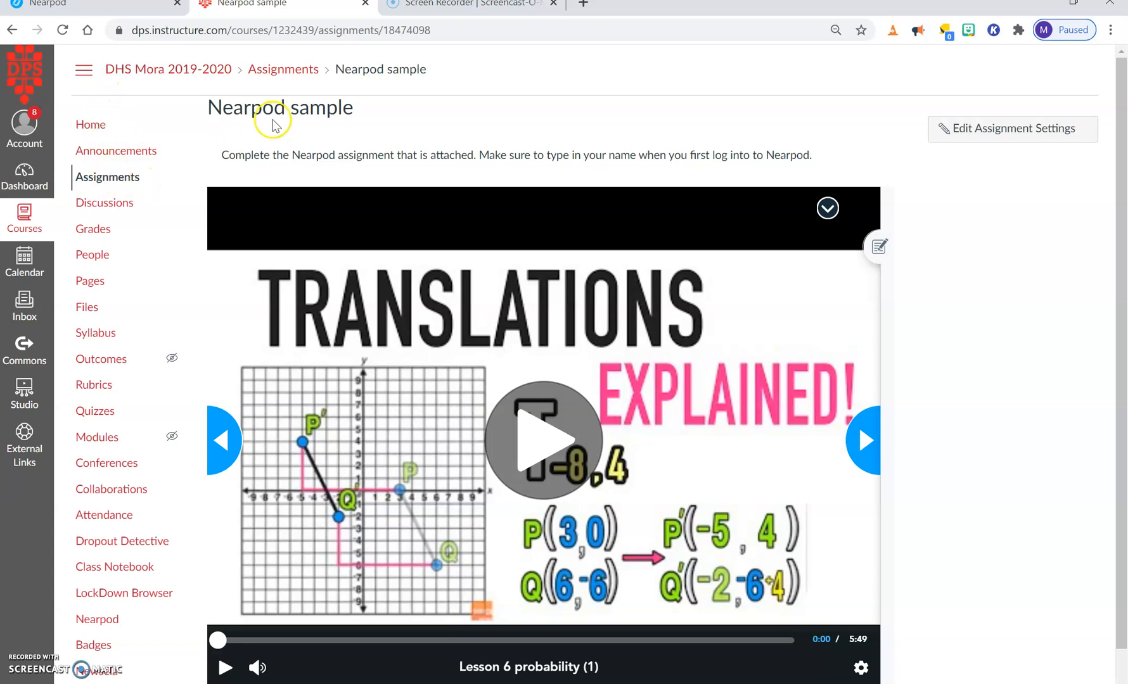
- Return to the course's assignments list and open the Nearpod sample assignment from it
{"action": "left_click", "coordinate": [122, 187]}
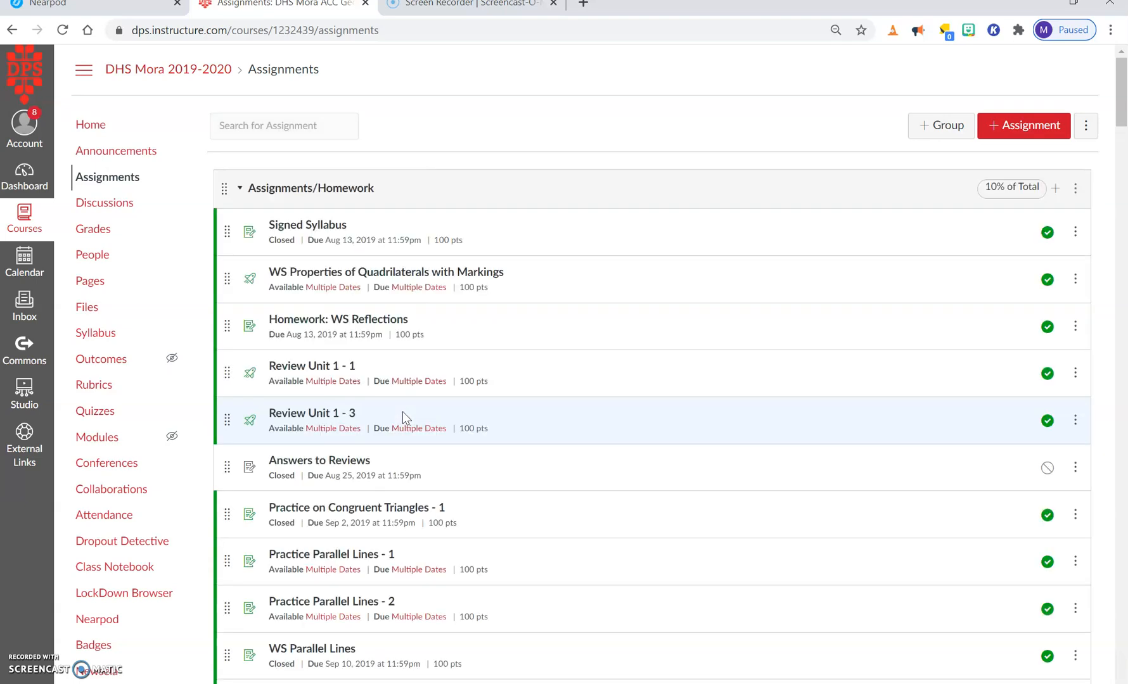
{"action": "scroll", "coordinate": [403, 412], "scroll_direction": "down", "scroll_amount": 15}
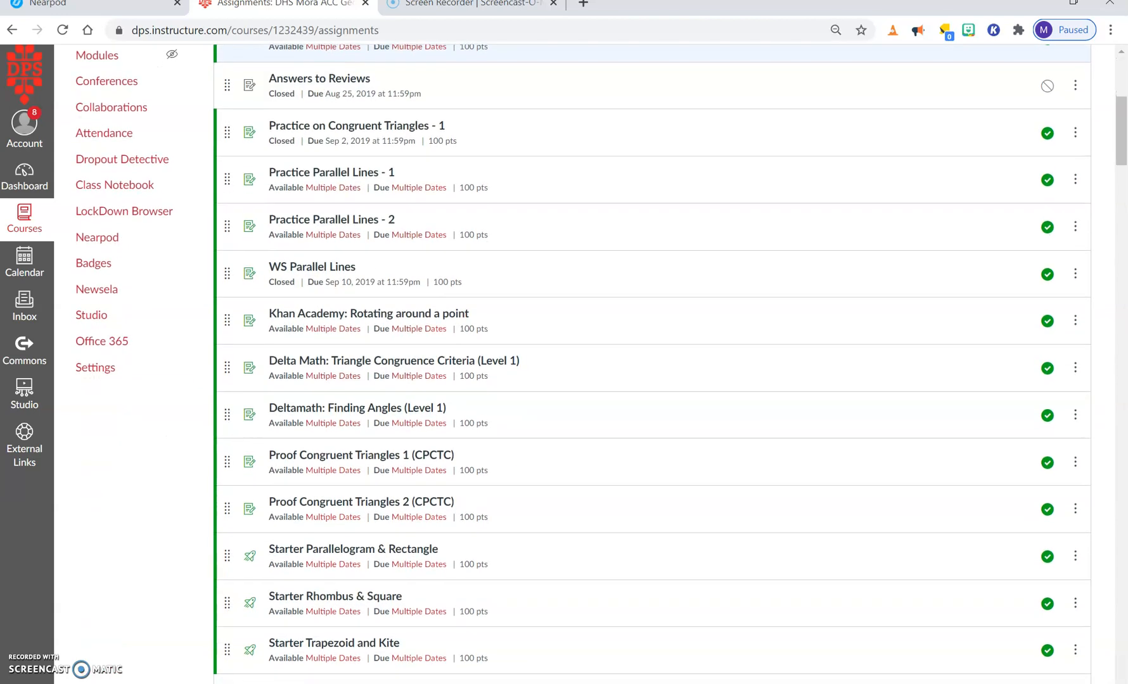
{"action": "scroll", "coordinate": [653, 365], "scroll_direction": "down", "scroll_amount": 15}
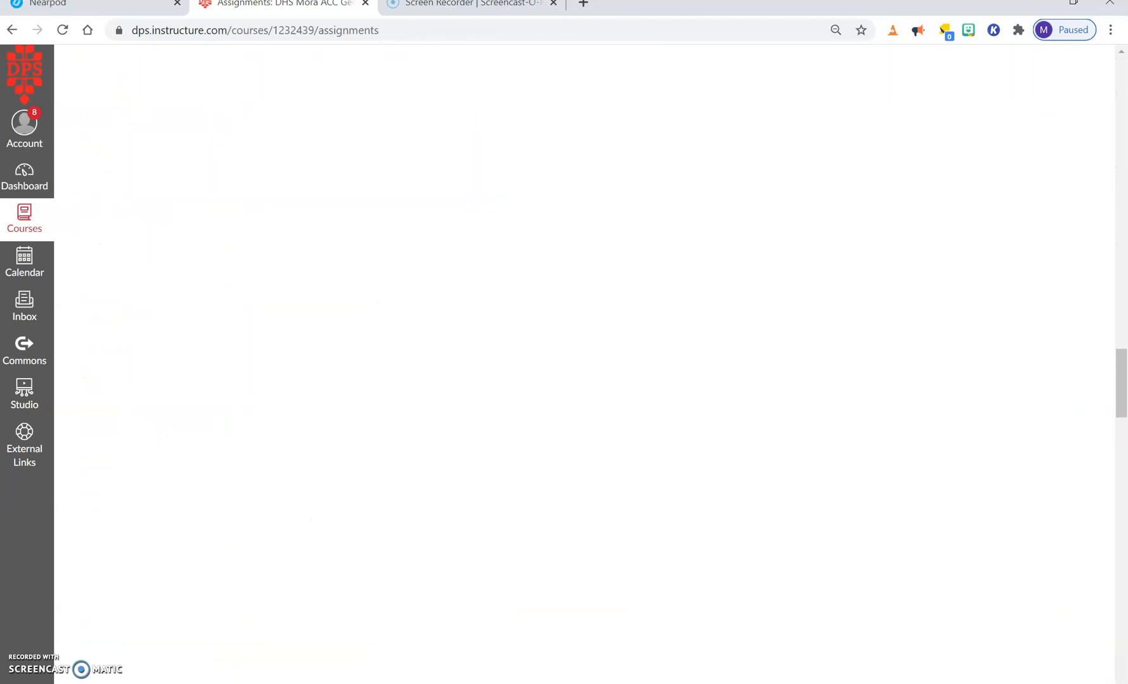
{"action": "scroll", "coordinate": [653, 364], "scroll_direction": "down", "scroll_amount": 20}
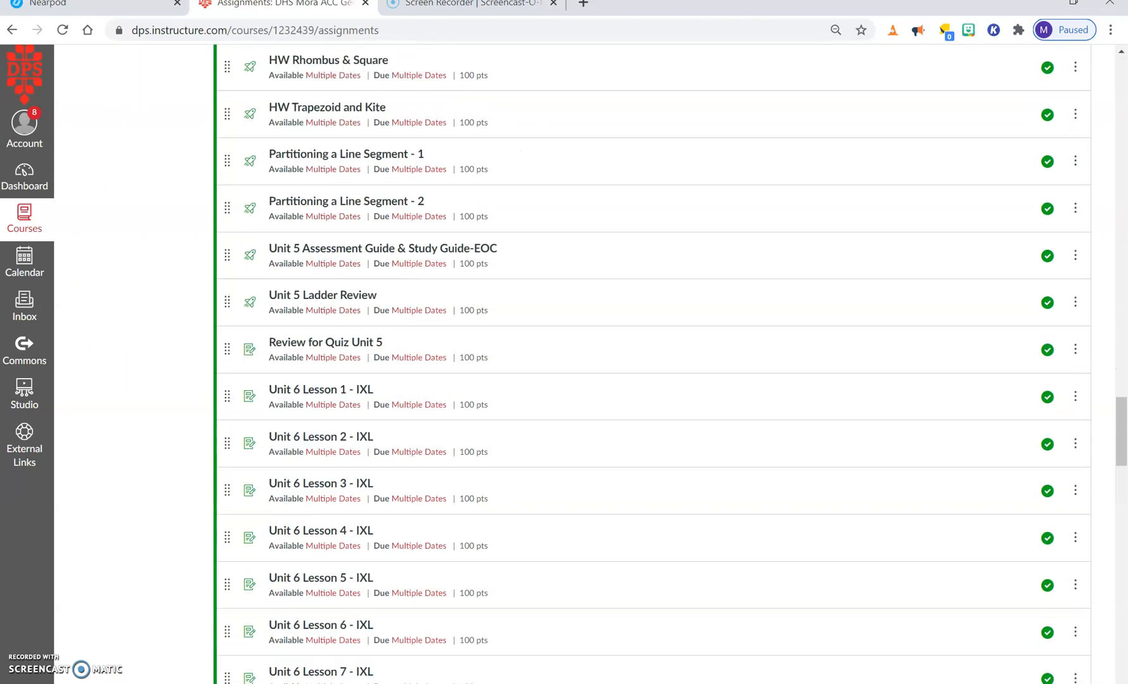
{"action": "scroll", "coordinate": [310, 482], "scroll_direction": "up", "scroll_amount": 1}
{"action": "left_click", "coordinate": [310, 482]}
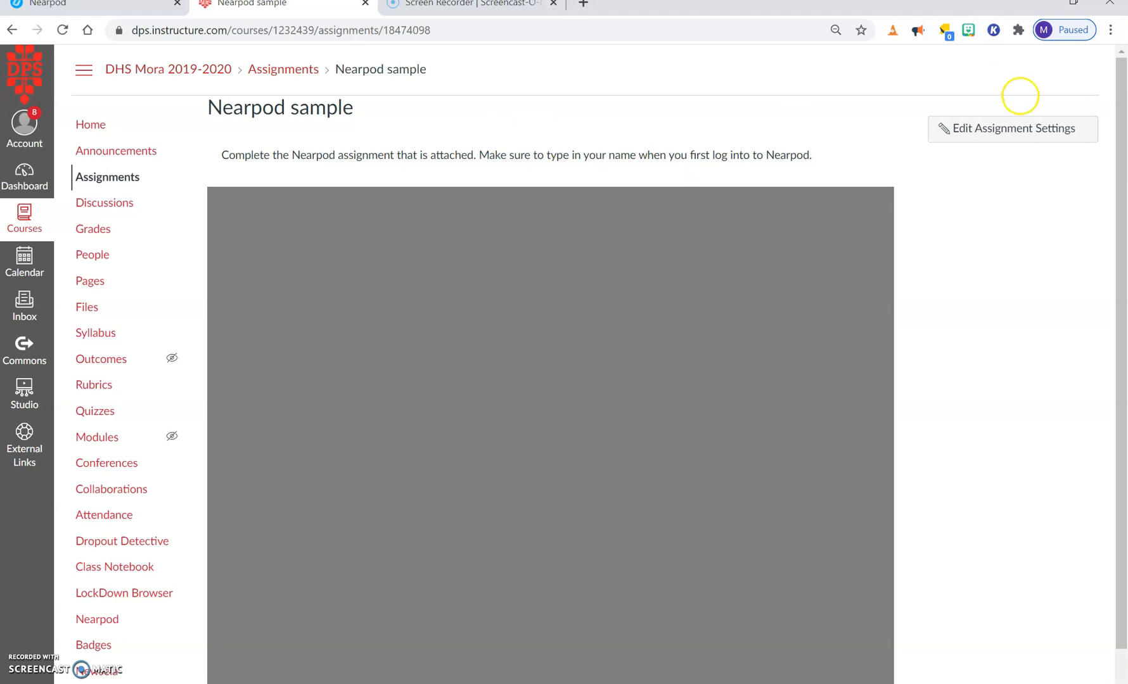
- Edit the assignment's settings and open the Nearpod lesson library to find a new external tool link
{"action": "left_click", "coordinate": [1004, 137]}
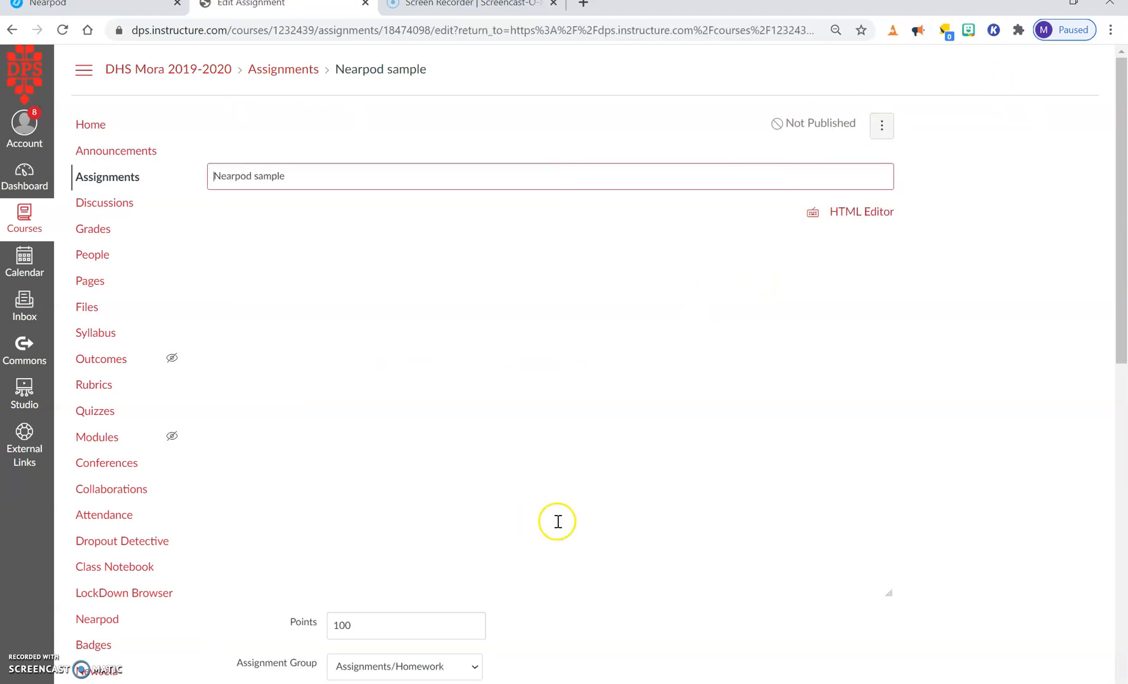
{"action": "scroll", "coordinate": [548, 451], "scroll_direction": "down", "scroll_amount": 4}
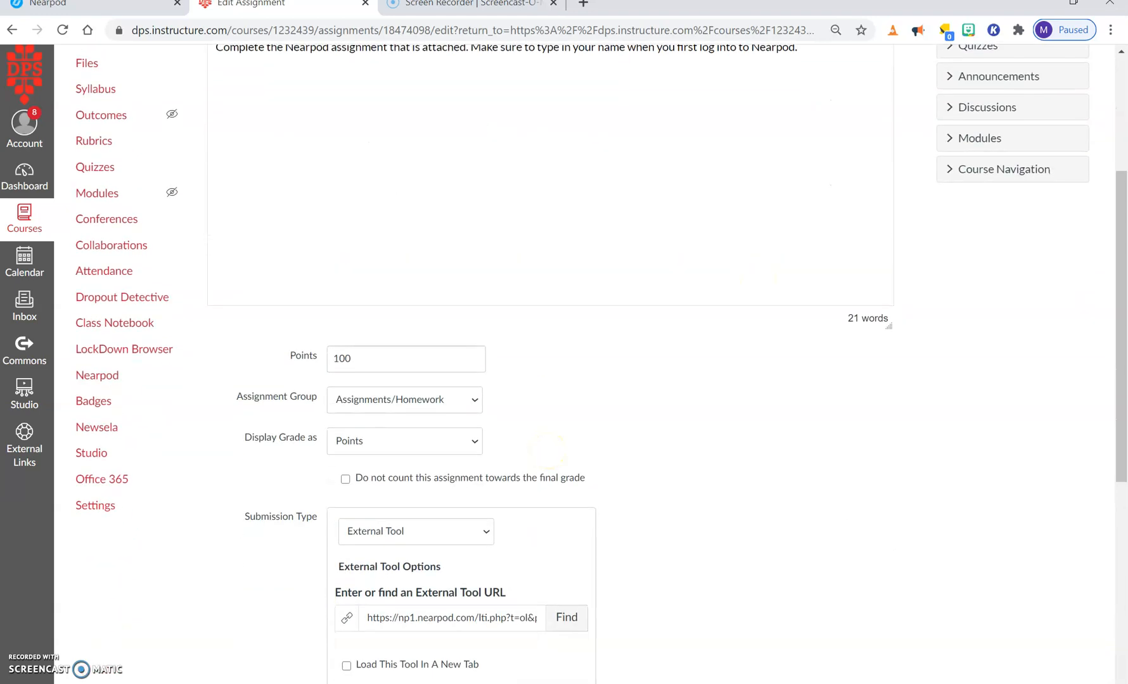
{"action": "left_click", "coordinate": [566, 617]}
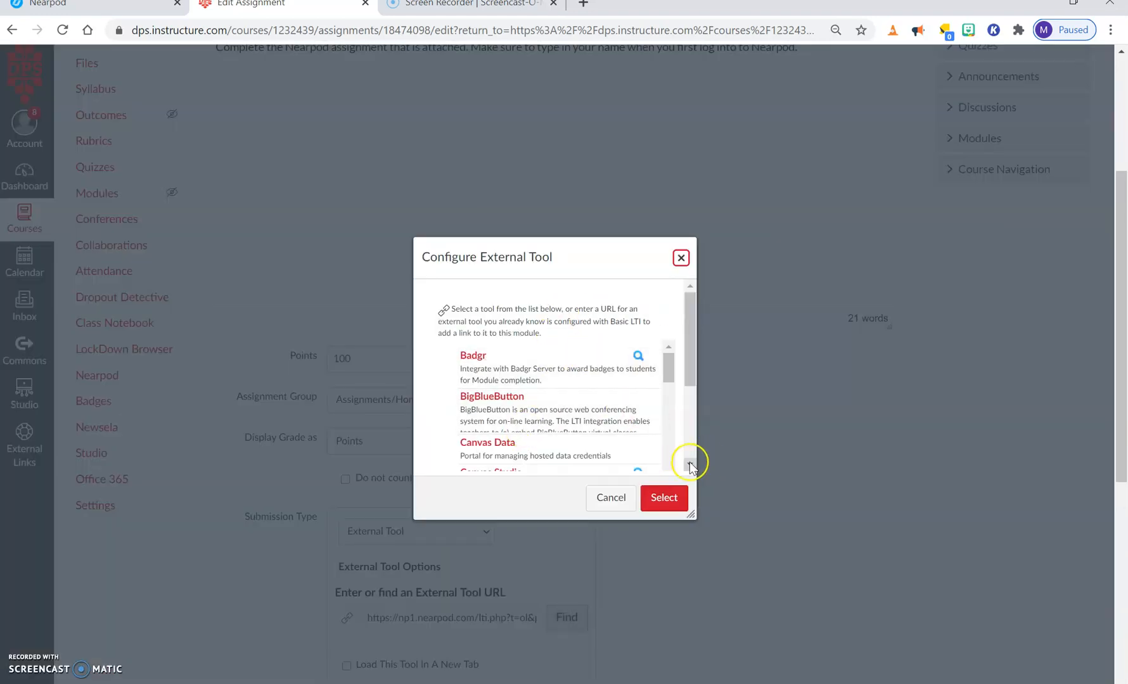
{"action": "left_click_drag", "start_coordinate": [669, 368], "coordinate": [670, 459]}
{"action": "left_click", "coordinate": [485, 403]}
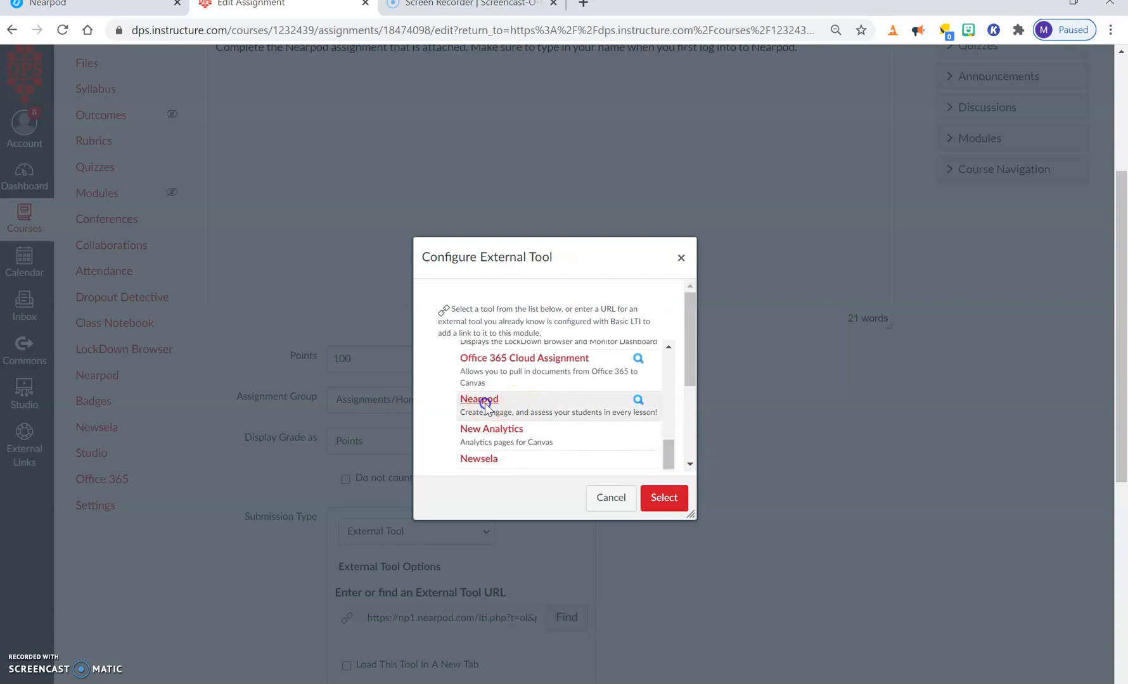
{"action": "left_click", "coordinate": [461, 343]}
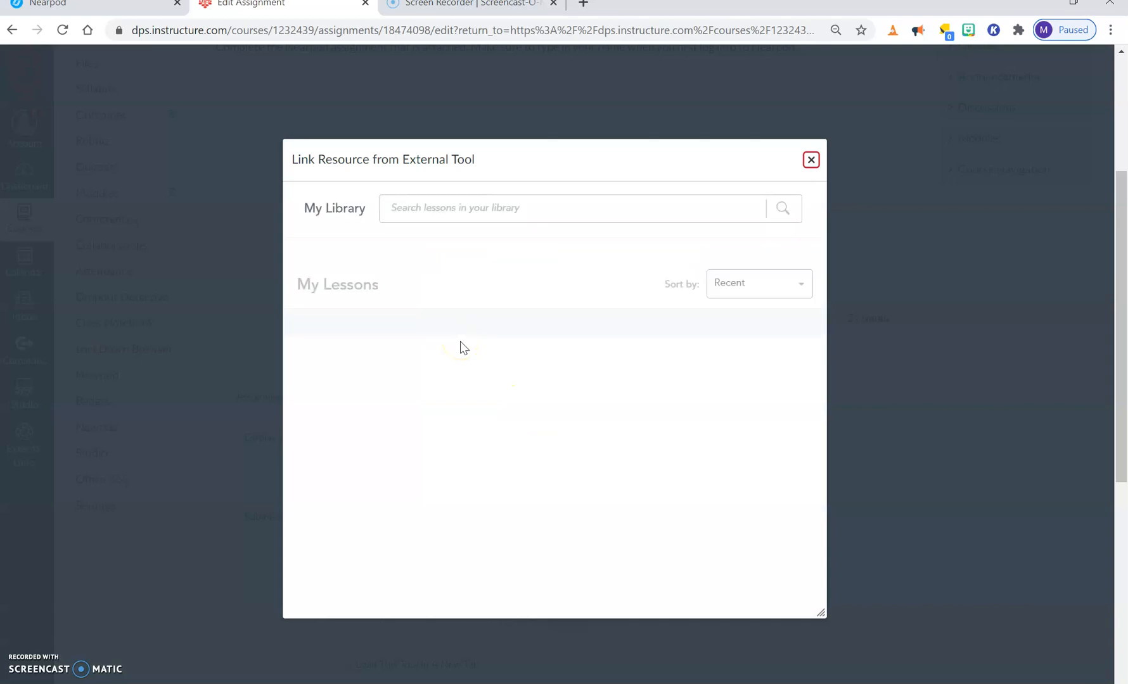
- Link the first lesson in My Lessons as Student-Paced, confirm the external tool selection, and save the assignment
{"action": "mouse_move", "coordinate": [429, 423]}
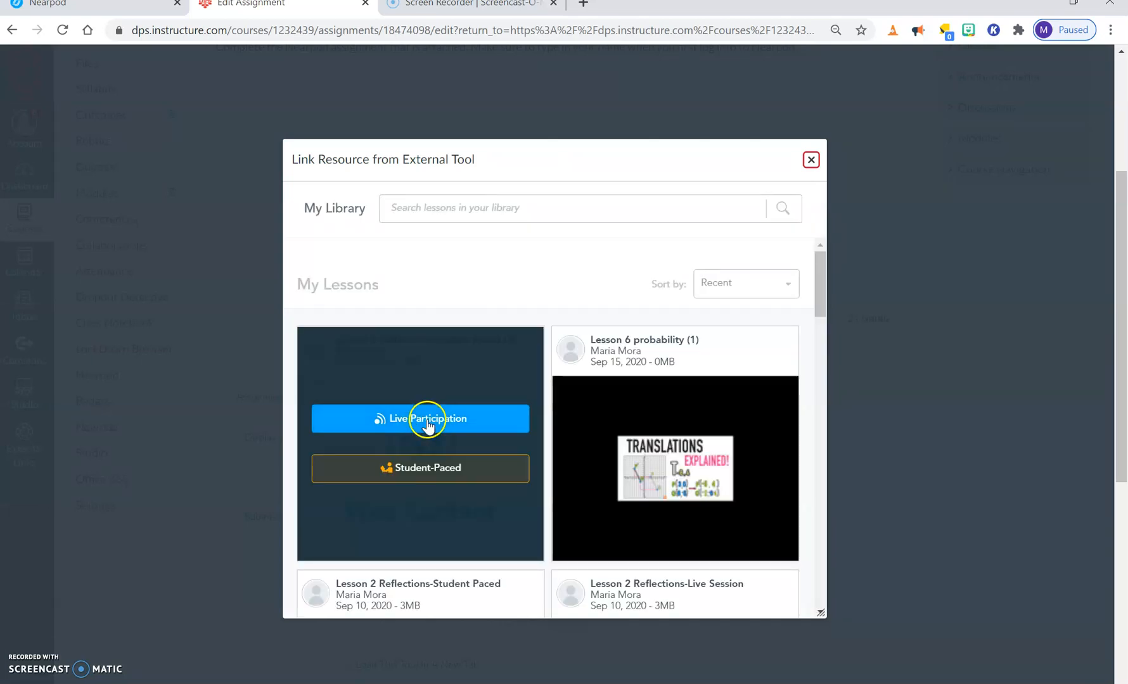
{"action": "left_click", "coordinate": [439, 470]}
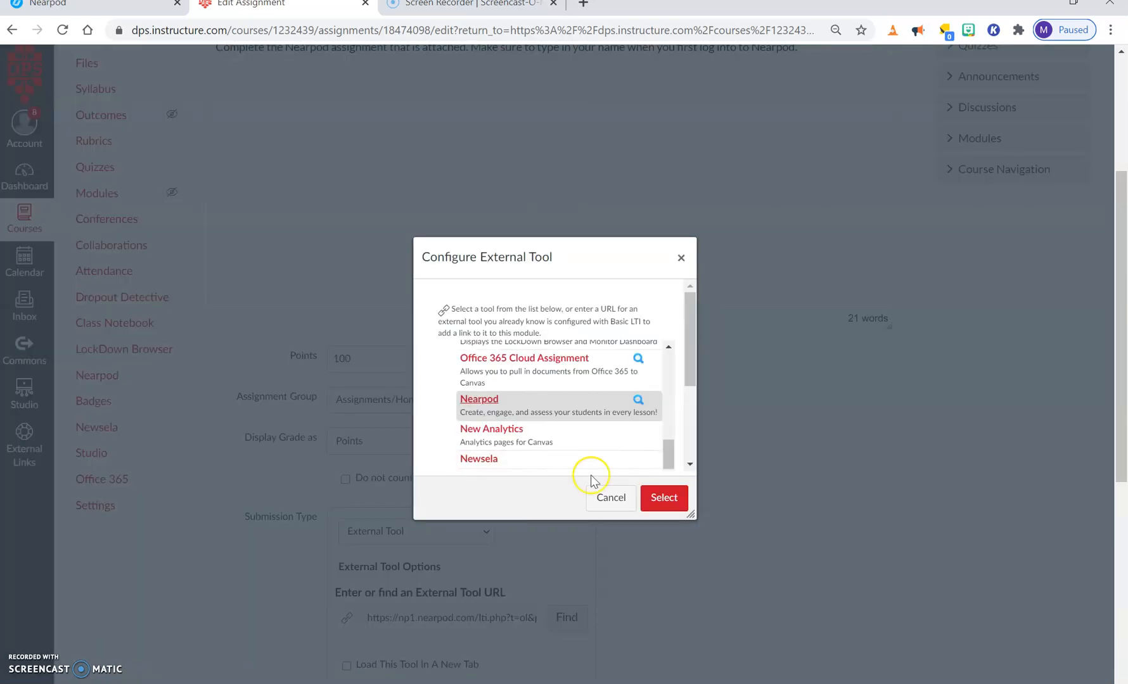
{"action": "left_click", "coordinate": [664, 497]}
{"action": "scroll", "coordinate": [665, 507], "scroll_direction": "down", "scroll_amount": 7}
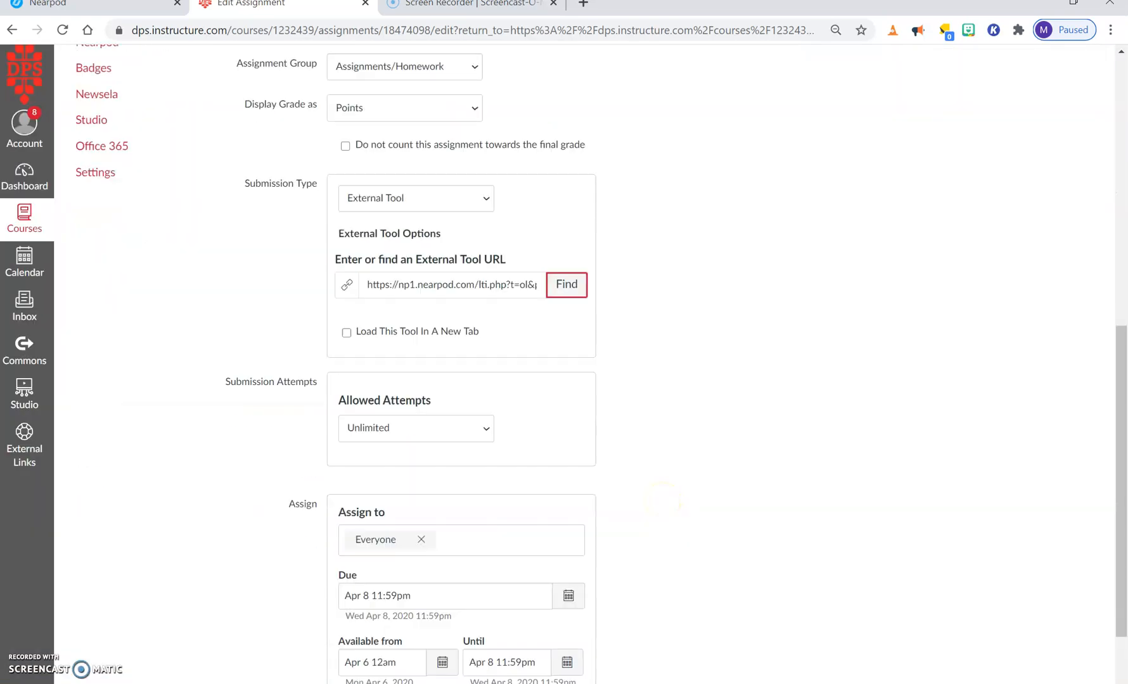
{"action": "left_click", "coordinate": [868, 658]}
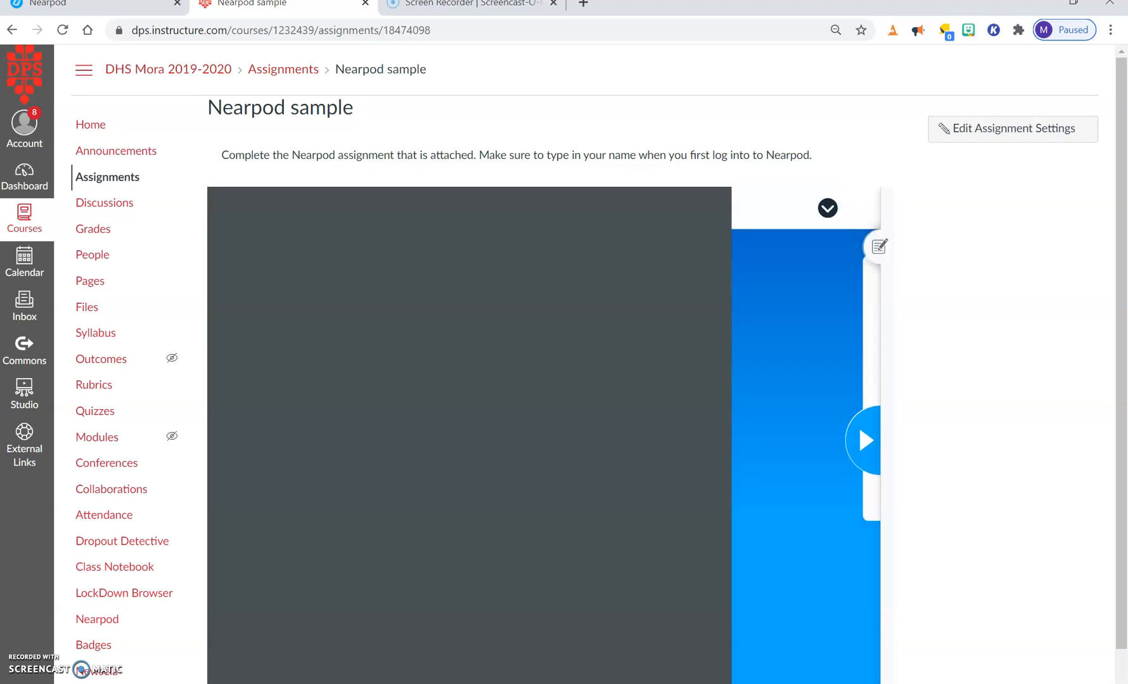
- Advance the embedded lesson to its Edpuzzle web page slide and open that page in its own window
{"action": "left_click", "coordinate": [874, 469]}
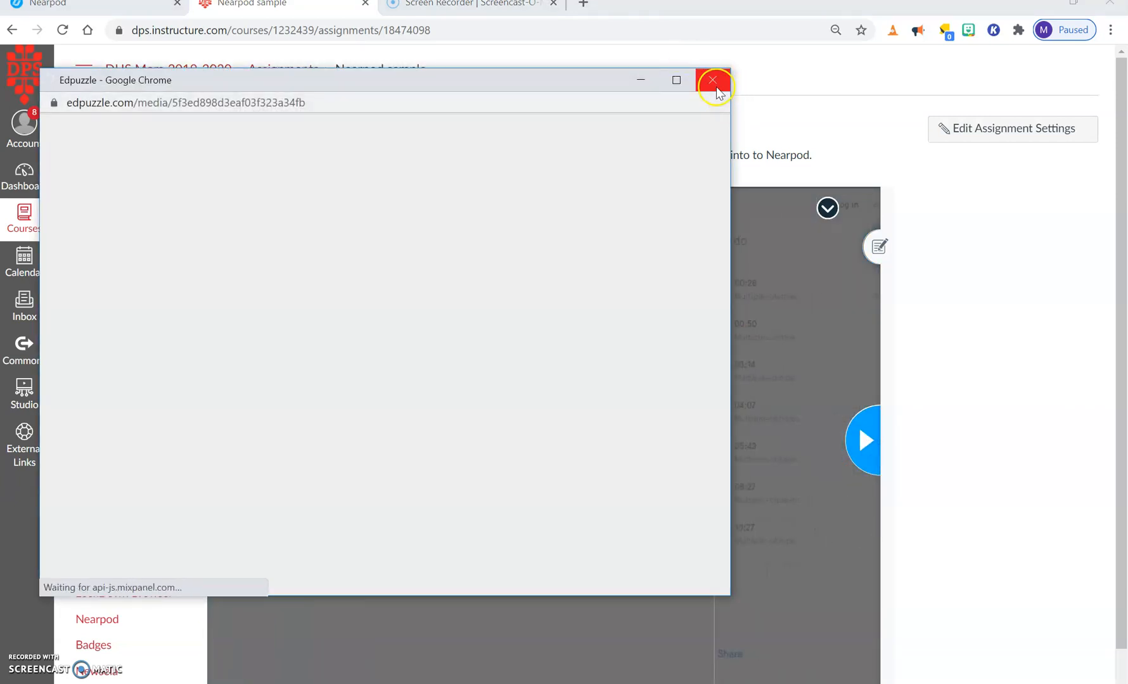
{"action": "left_click", "coordinate": [712, 80]}
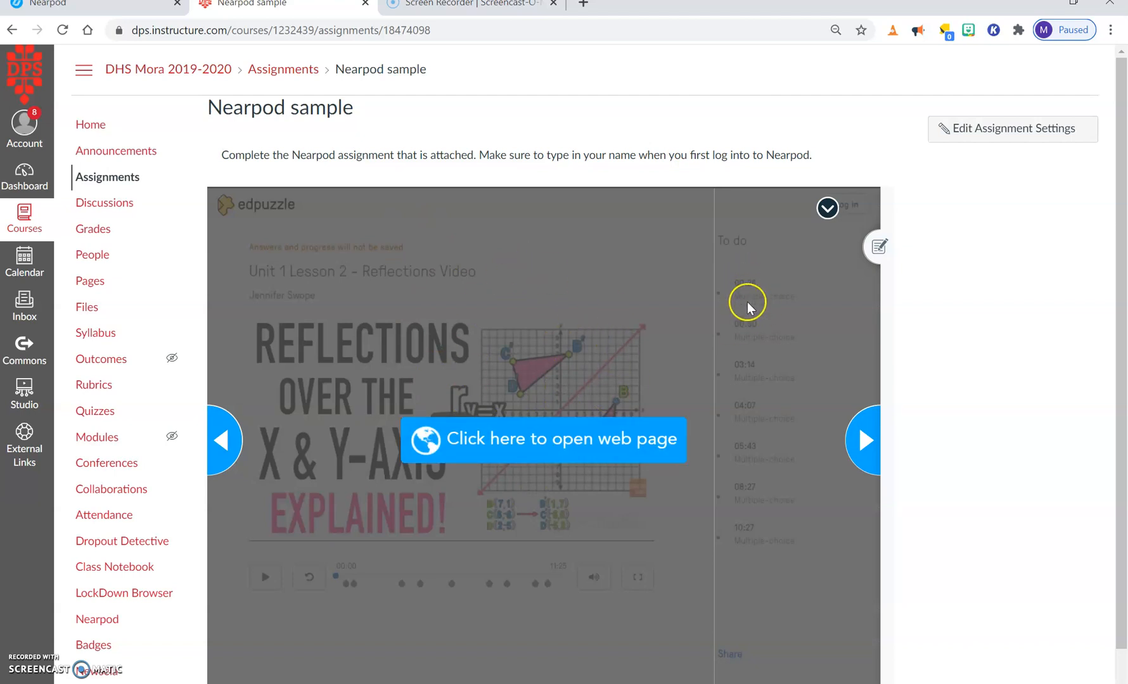
{"action": "left_click", "coordinate": [553, 437]}
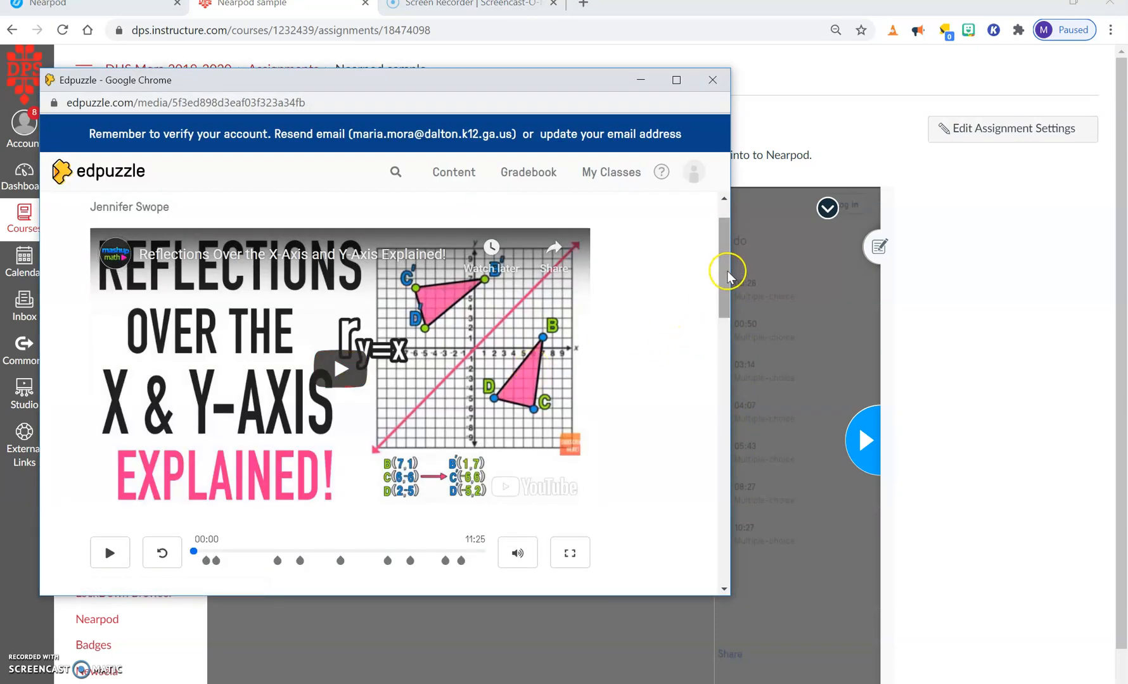
- Play the Edpuzzle reflections video for a few seconds and pause it
{"action": "left_click_drag", "start_coordinate": [727, 279], "coordinate": [727, 303]}
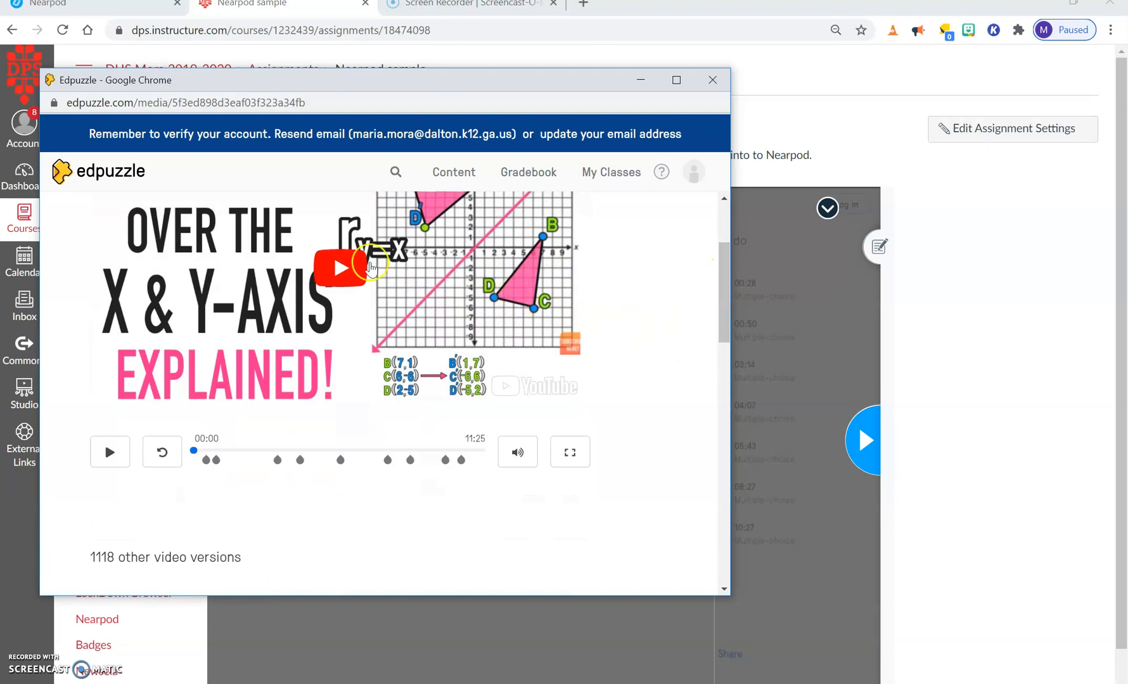
{"action": "left_click", "coordinate": [343, 271]}
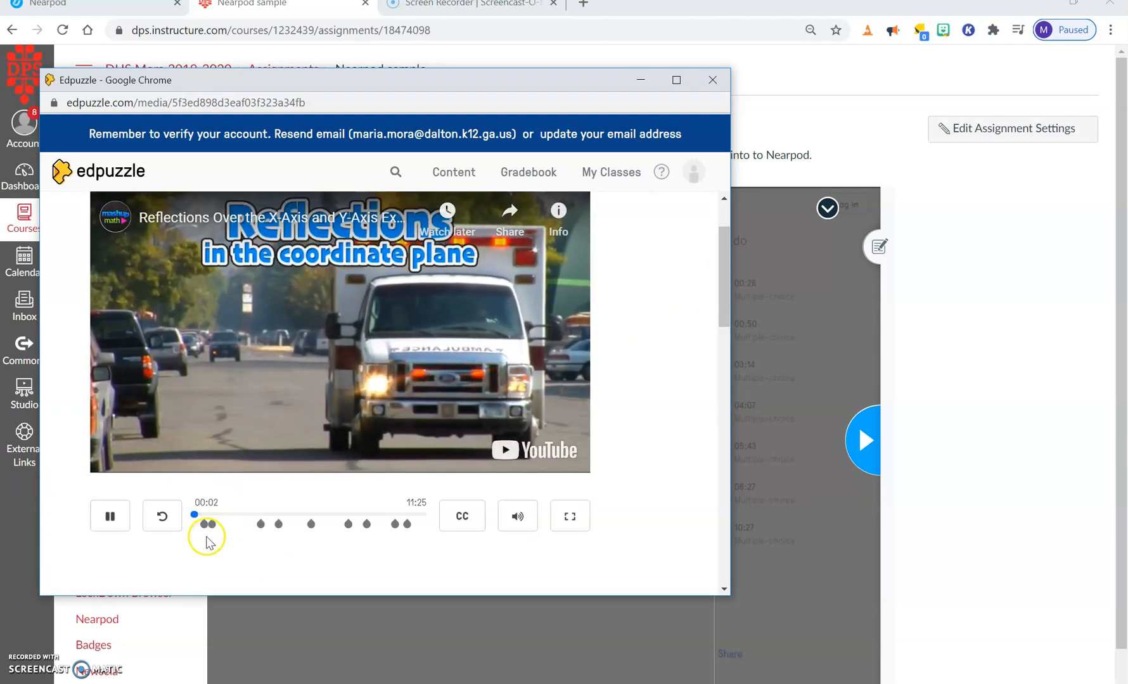
{"action": "left_click", "coordinate": [319, 322]}
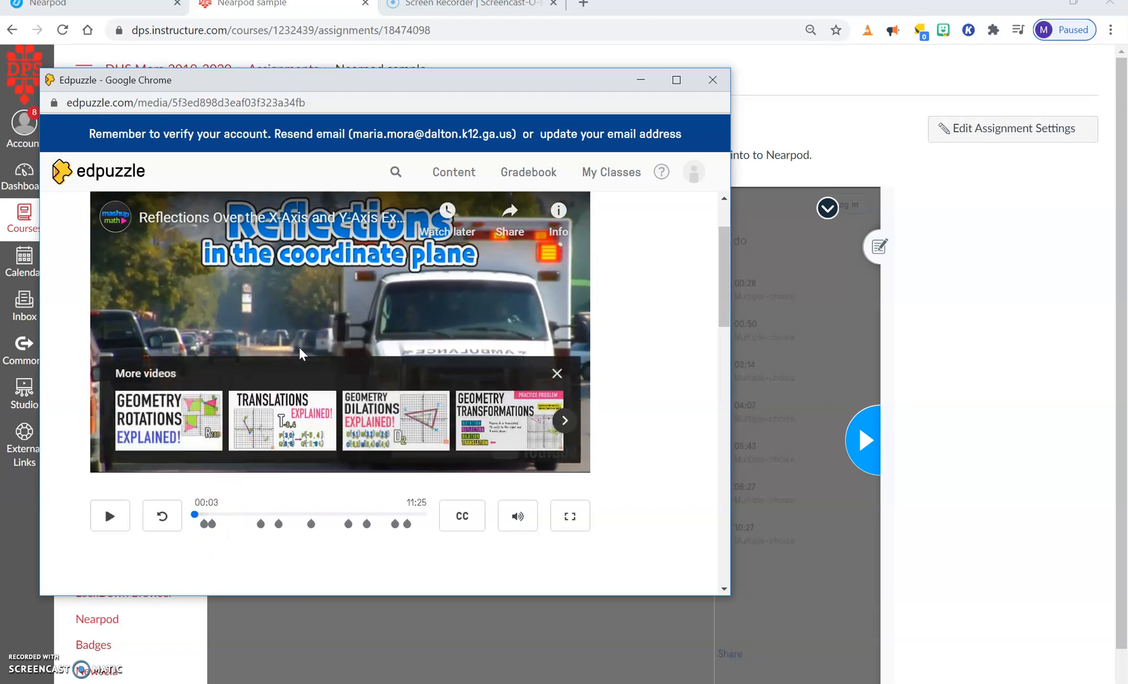
- Jump to the second and fifth question markers on the video timeline, and maximize the Edpuzzle window to view the multiple choice question
{"action": "left_click", "coordinate": [210, 529]}
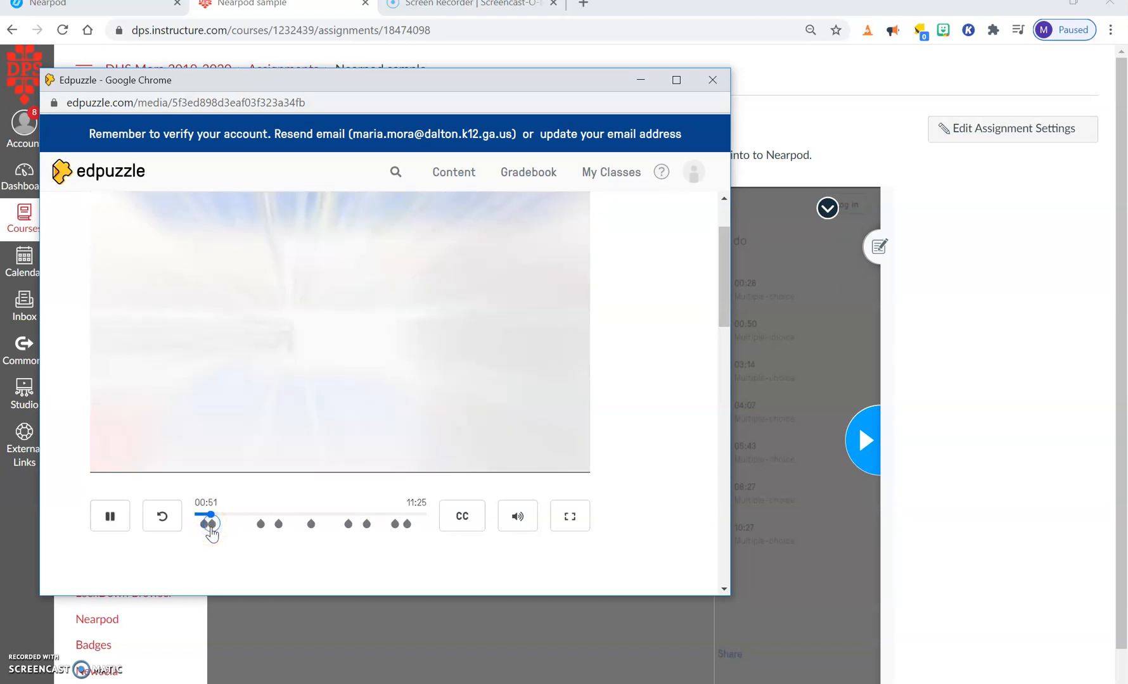
{"action": "left_click", "coordinate": [364, 355]}
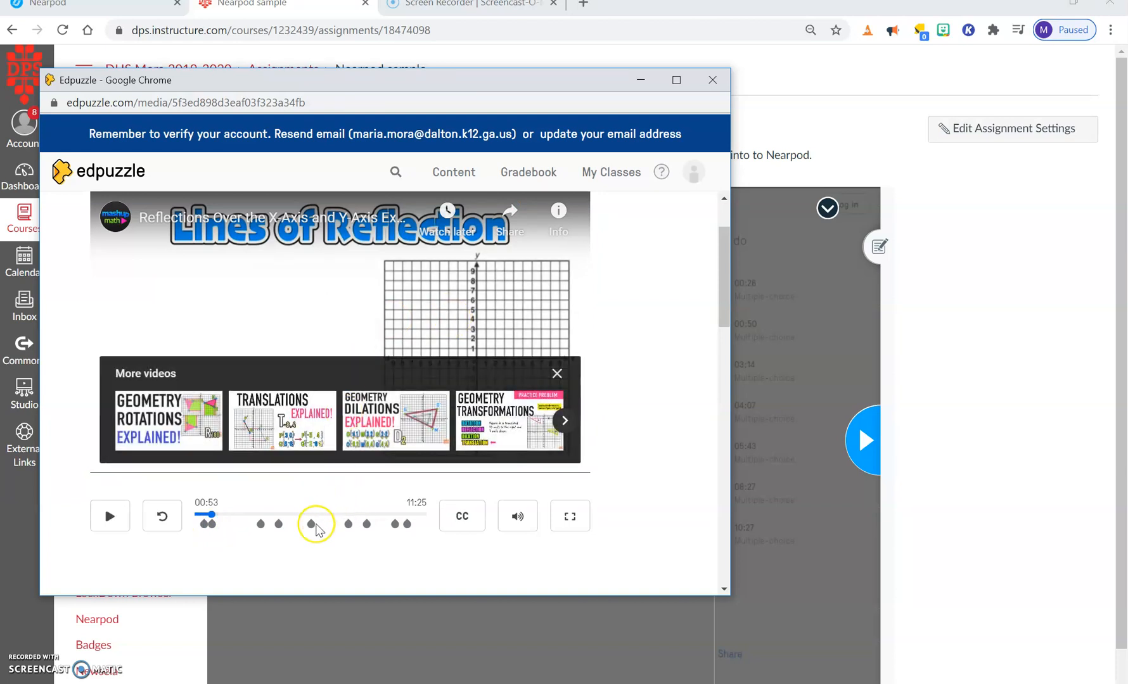
{"action": "left_click", "coordinate": [310, 524]}
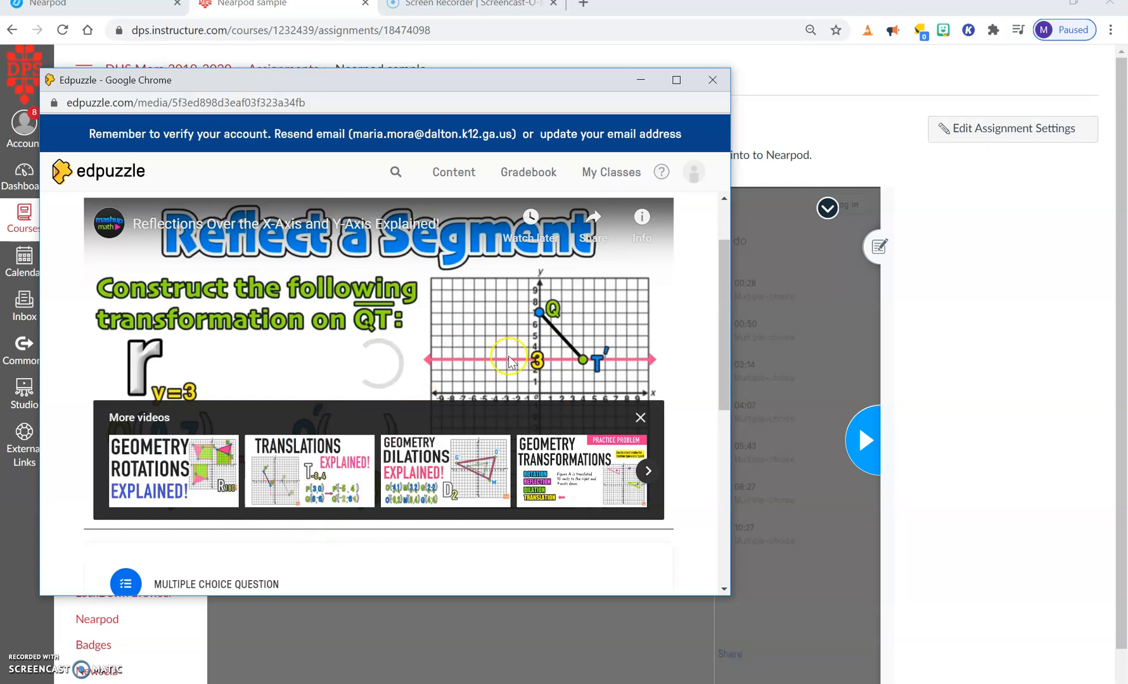
{"action": "left_click", "coordinate": [674, 81]}
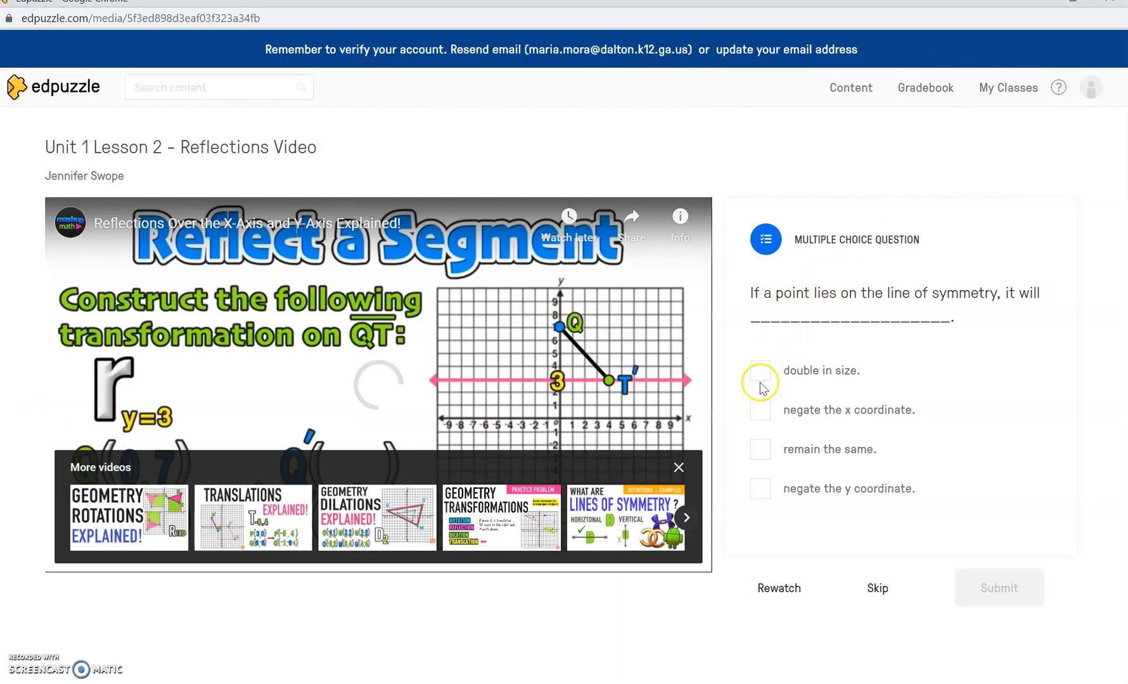
- Answer the line of symmetry question with "negate the x coordinate." and submit it
{"action": "left_click", "coordinate": [762, 412]}
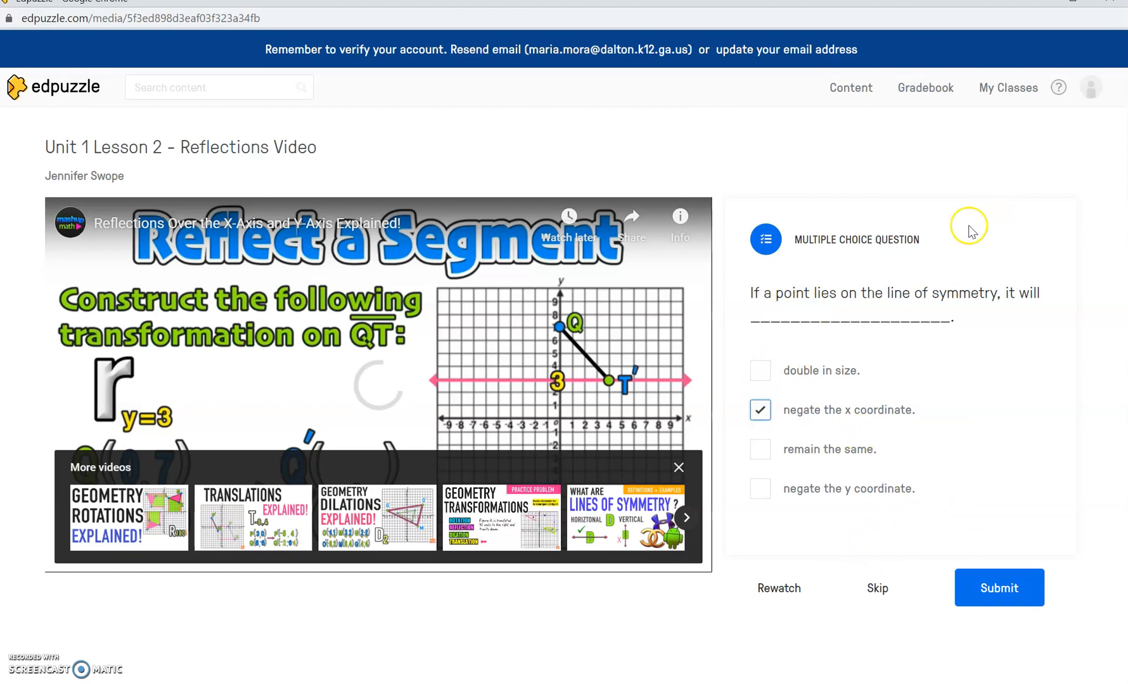
{"action": "left_click", "coordinate": [1000, 588]}
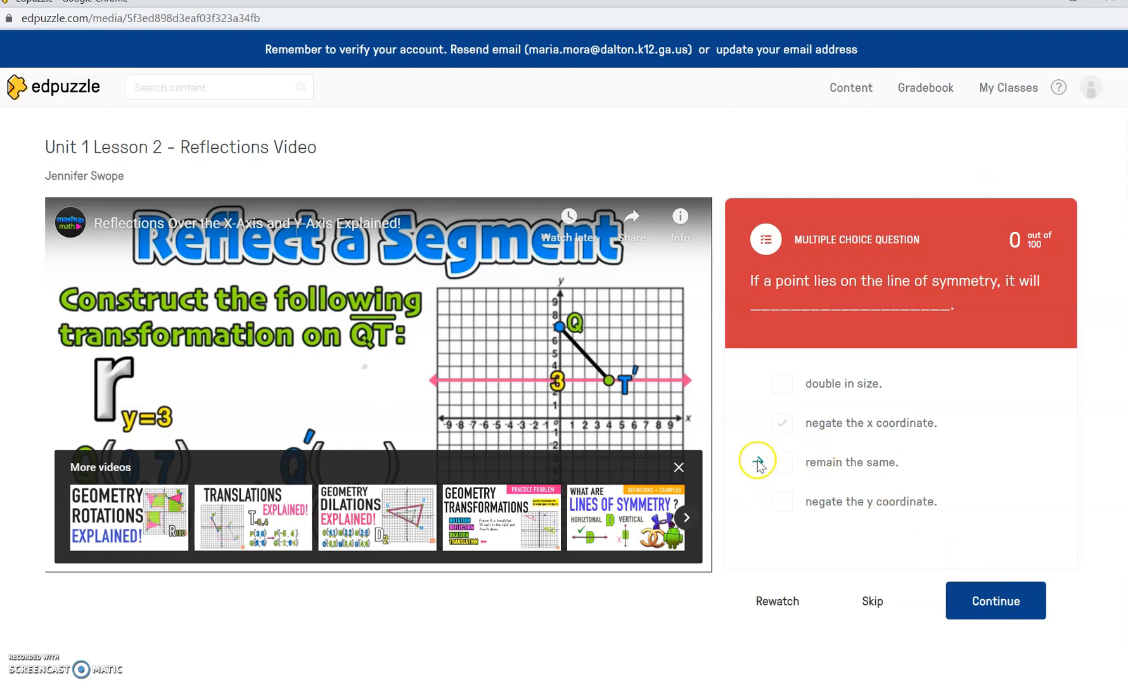
- Rewatch the video segment before the question, pause it, and minimize the Edpuzzle window to return to the assignment
{"action": "left_click", "coordinate": [764, 605]}
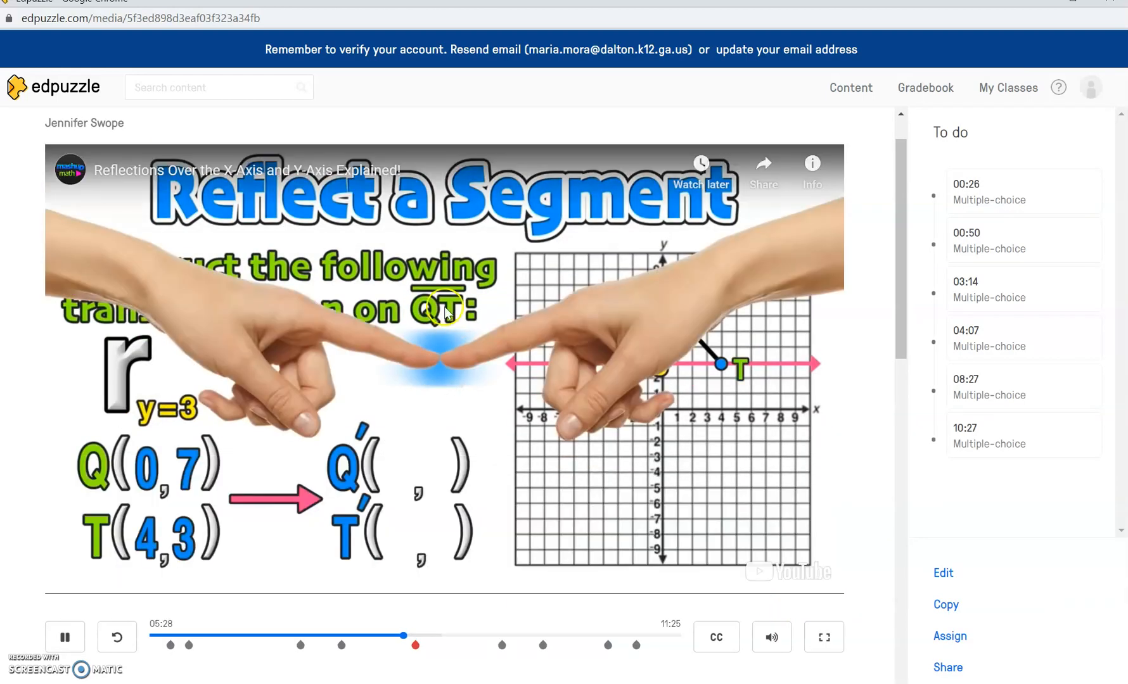
{"action": "left_click", "coordinate": [483, 374]}
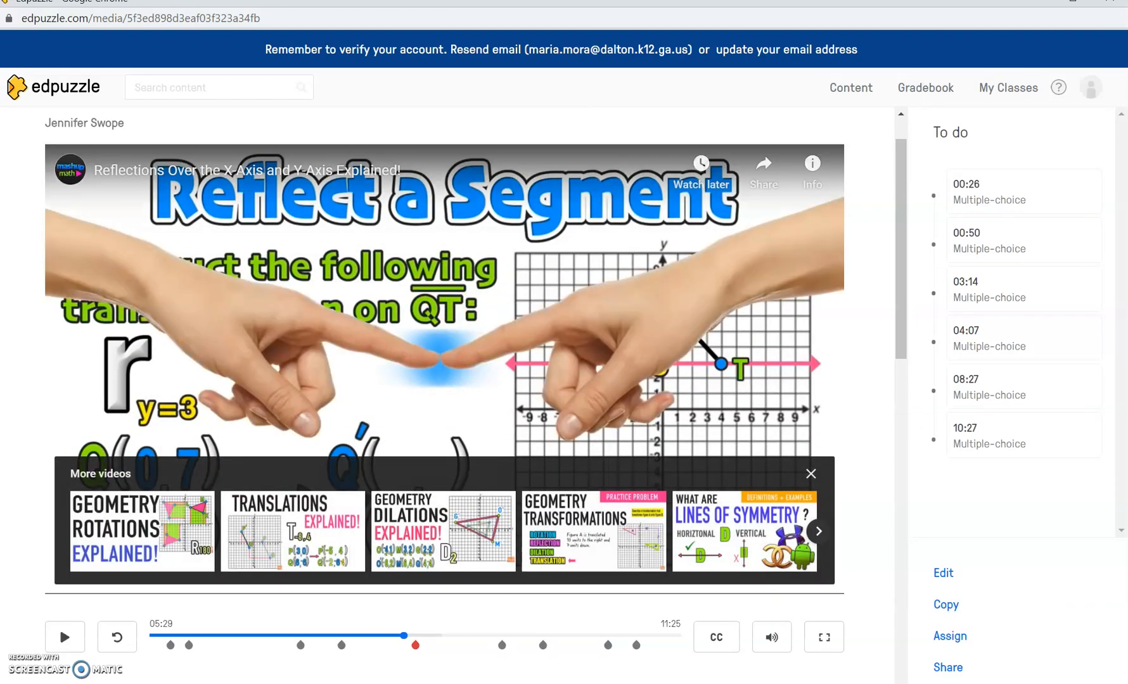
{"action": "left_click", "coordinate": [1038, 1]}
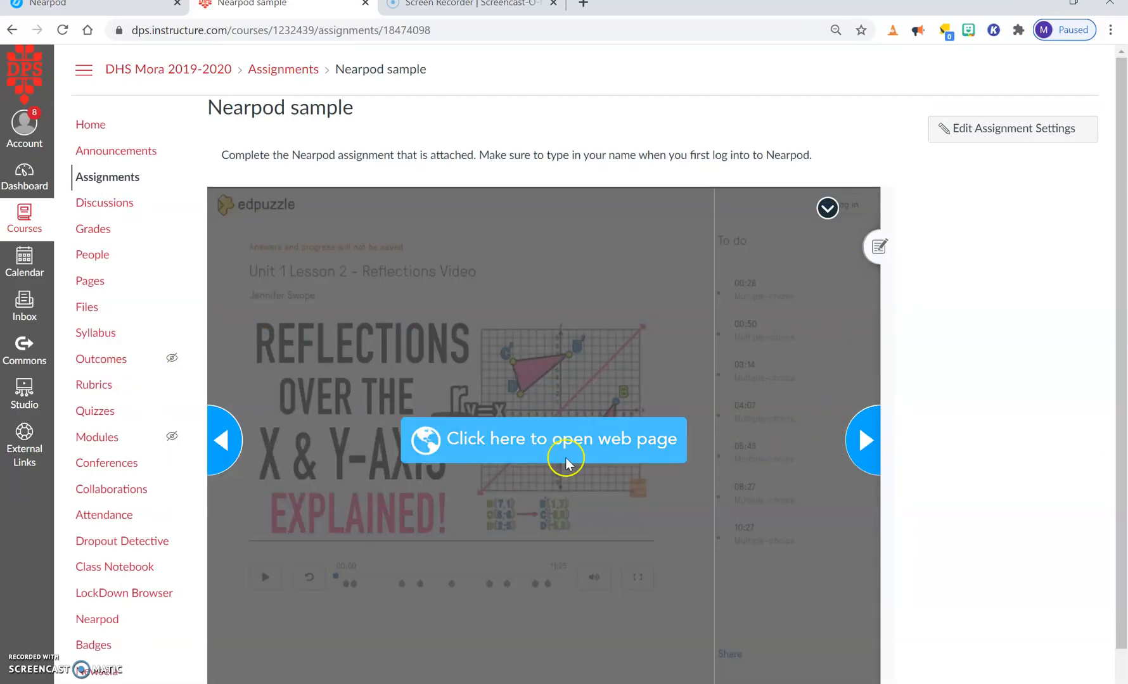
- Advance the lesson to the "reflection across x = −2" drawing activity and sketch a freehand triangle below the x-axis
{"action": "left_click", "coordinate": [868, 444]}
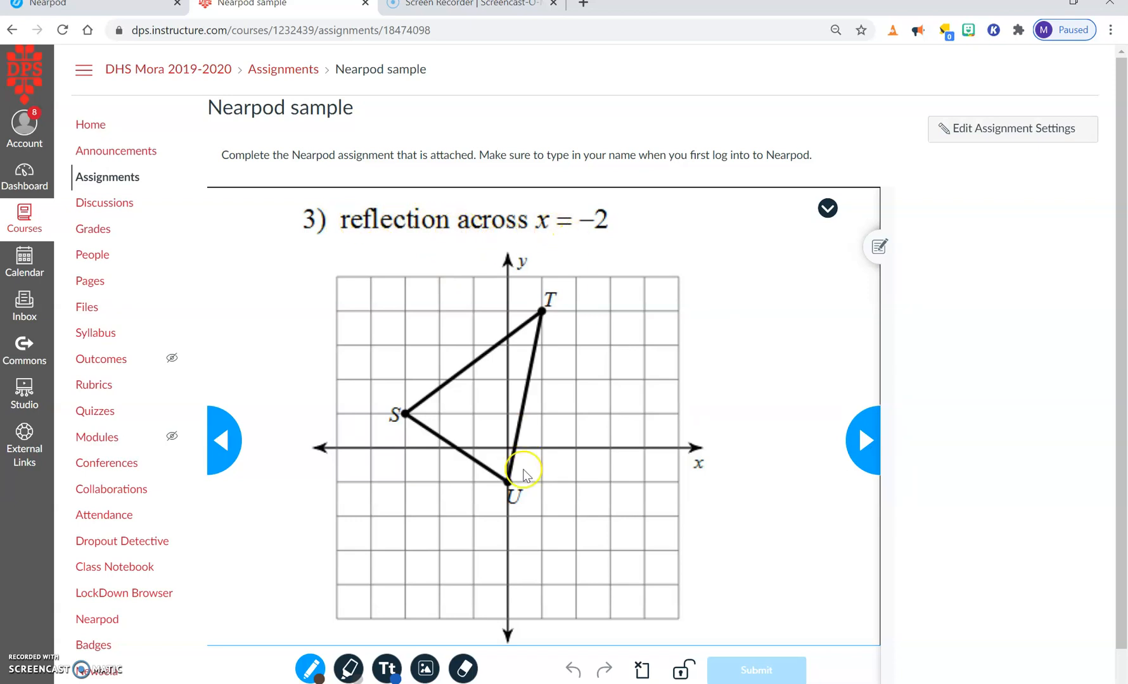
{"action": "mouse_move", "coordinate": [510, 543]}
{"action": "left_mouse_down"}
{"action": "mouse_move", "coordinate": [622, 448]}
{"action": "mouse_move", "coordinate": [644, 577]}
{"action": "mouse_move", "coordinate": [497, 558]}
{"action": "left_mouse_up"}
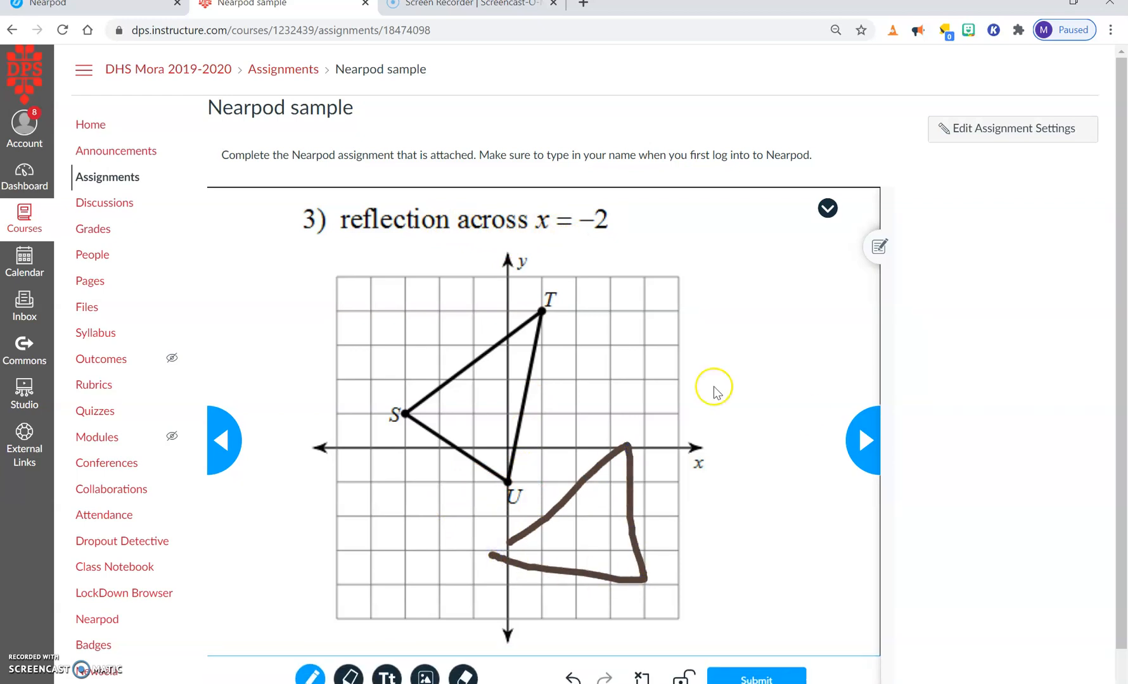
- Page through the remaining lesson slides and around to the Edpuzzle web page slide, and close the Edpuzzle pop-up window
{"action": "left_click", "coordinate": [866, 442]}
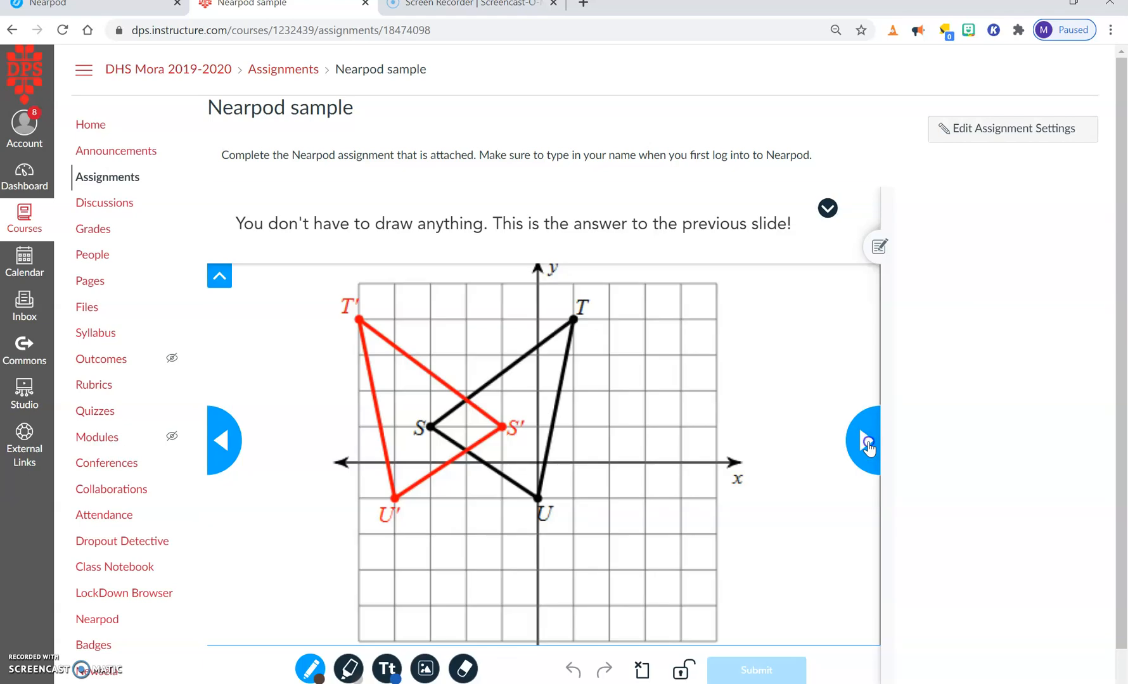
{"action": "left_click", "coordinate": [867, 441]}
{"action": "left_click", "coordinate": [866, 442]}
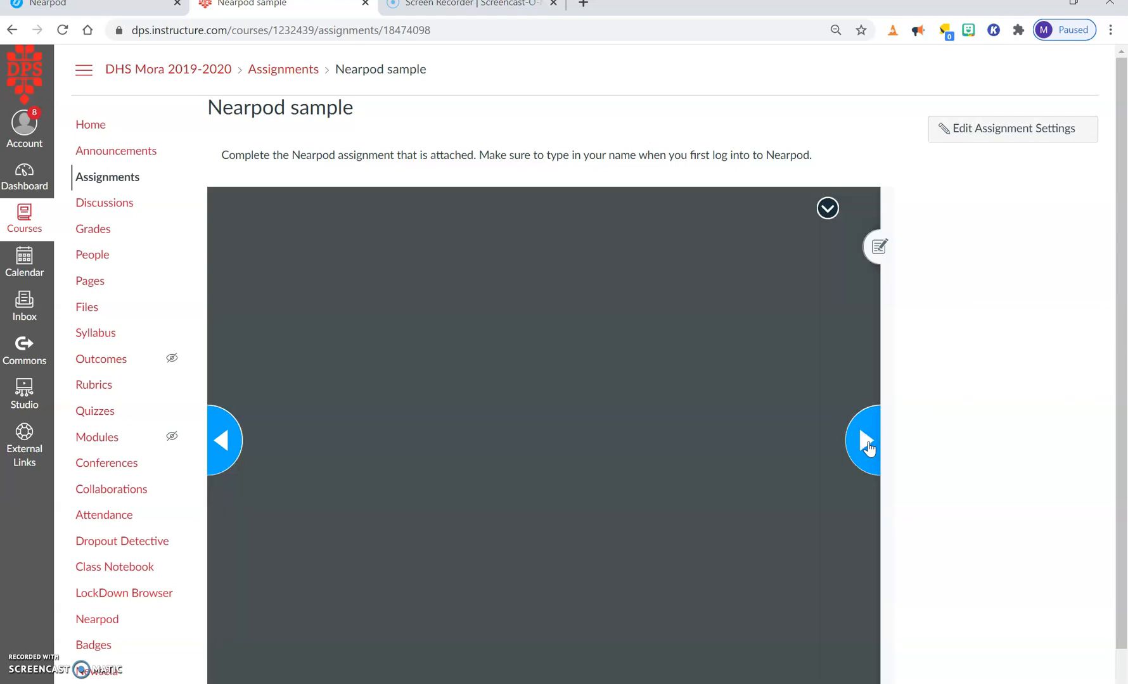
{"action": "left_click", "coordinate": [866, 442]}
{"action": "left_click", "coordinate": [866, 442]}
{"action": "left_click", "coordinate": [866, 442]}
{"action": "left_click", "coordinate": [866, 443]}
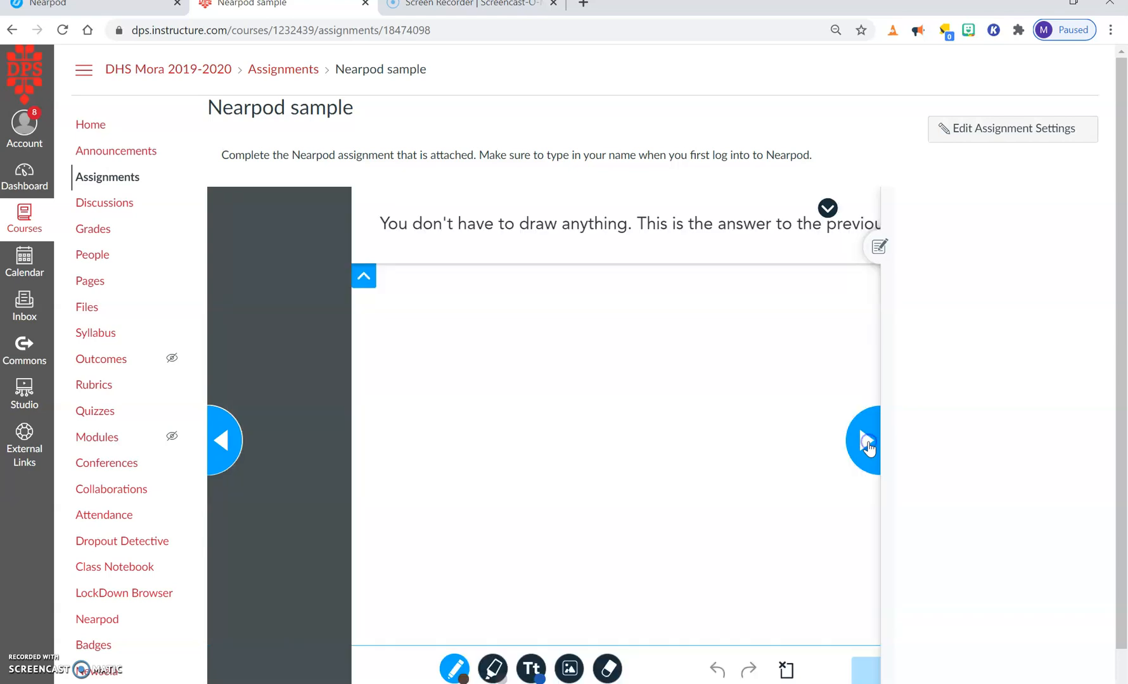
{"action": "left_click", "coordinate": [866, 444]}
{"action": "left_click", "coordinate": [866, 443]}
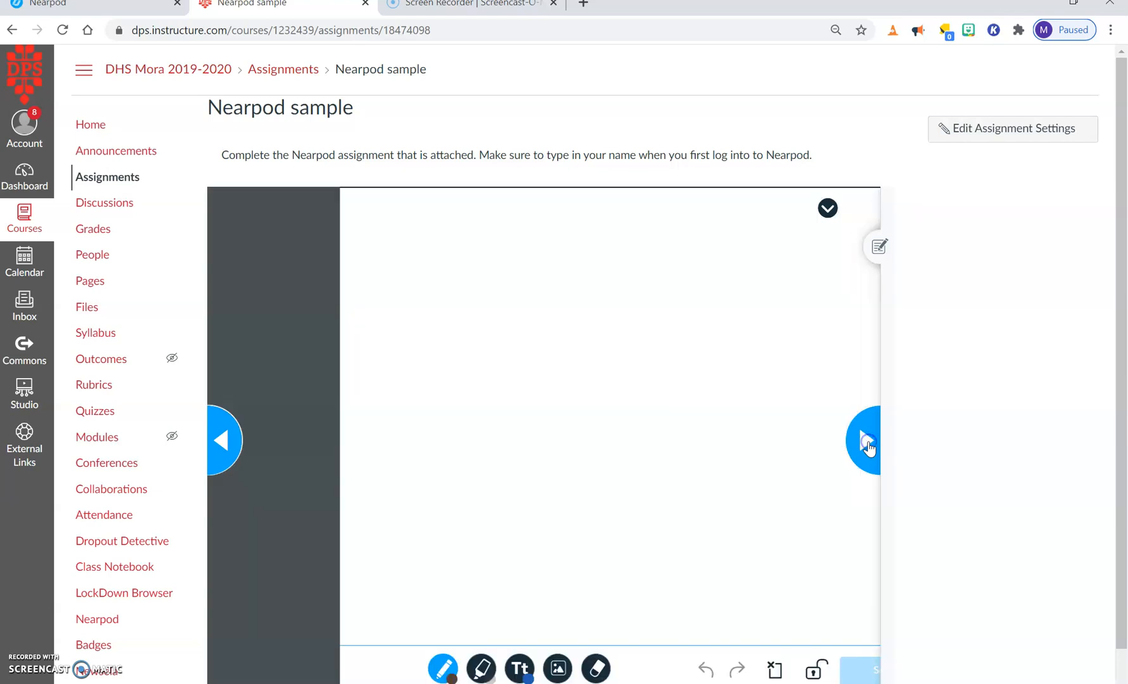
{"action": "left_click", "coordinate": [866, 444]}
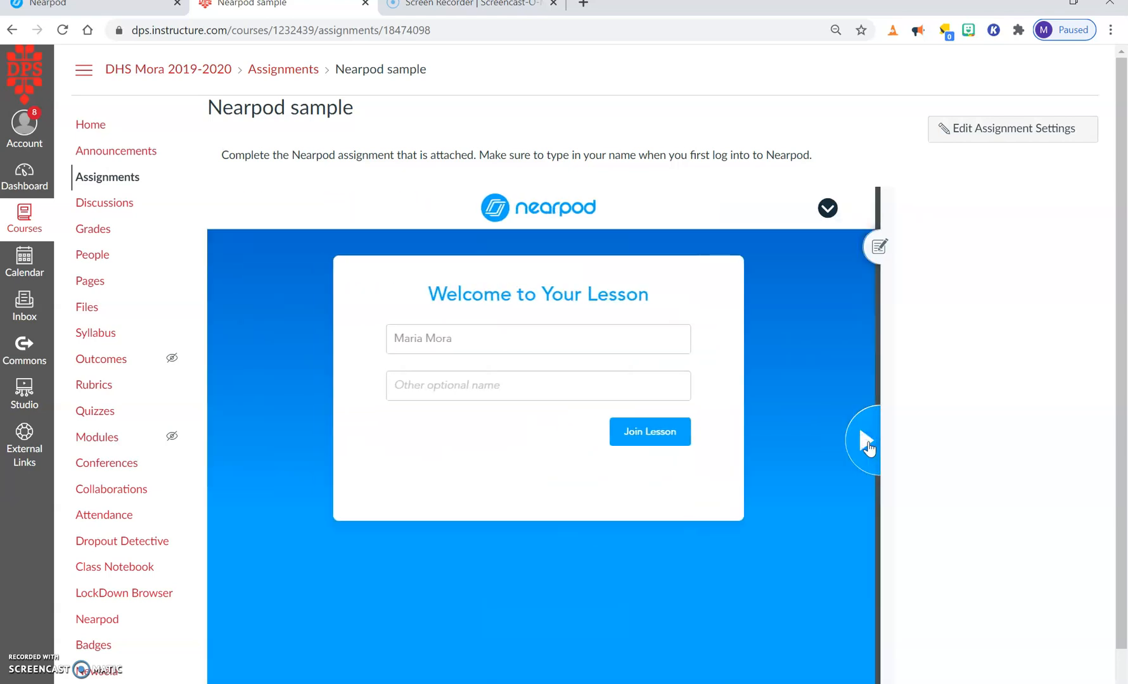
{"action": "left_click", "coordinate": [866, 443]}
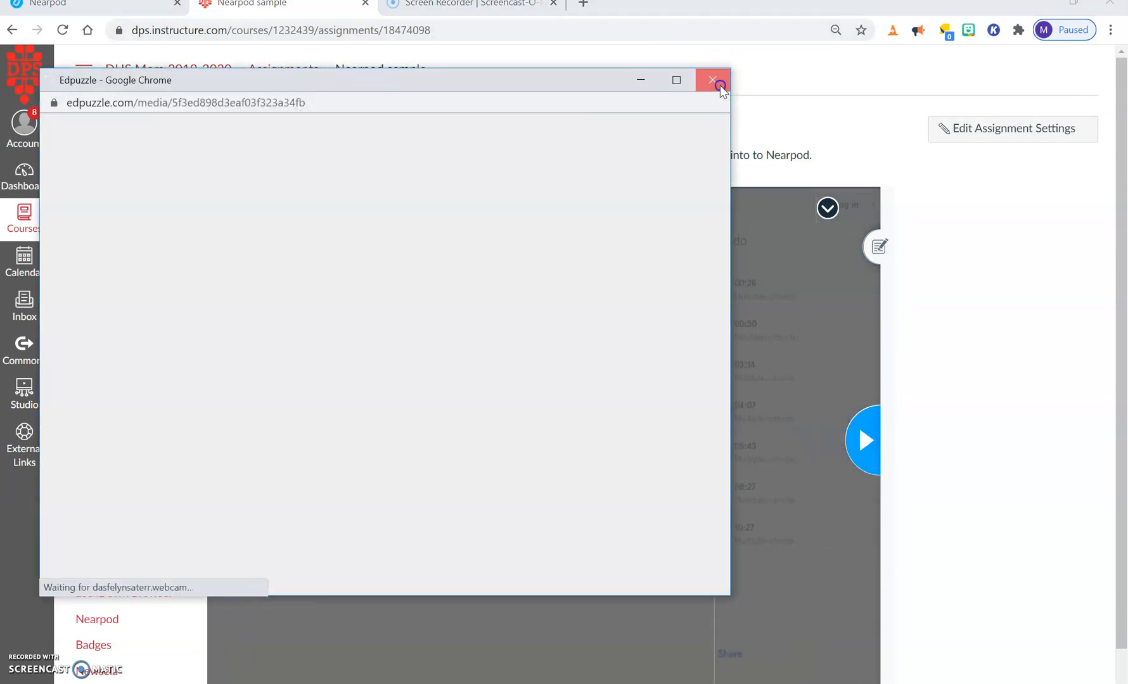
{"action": "left_click", "coordinate": [716, 82]}
{"action": "scroll", "coordinate": [597, 469], "scroll_direction": "down", "scroll_amount": 1}
{"action": "scroll", "coordinate": [598, 468], "scroll_direction": "up", "scroll_amount": 1}
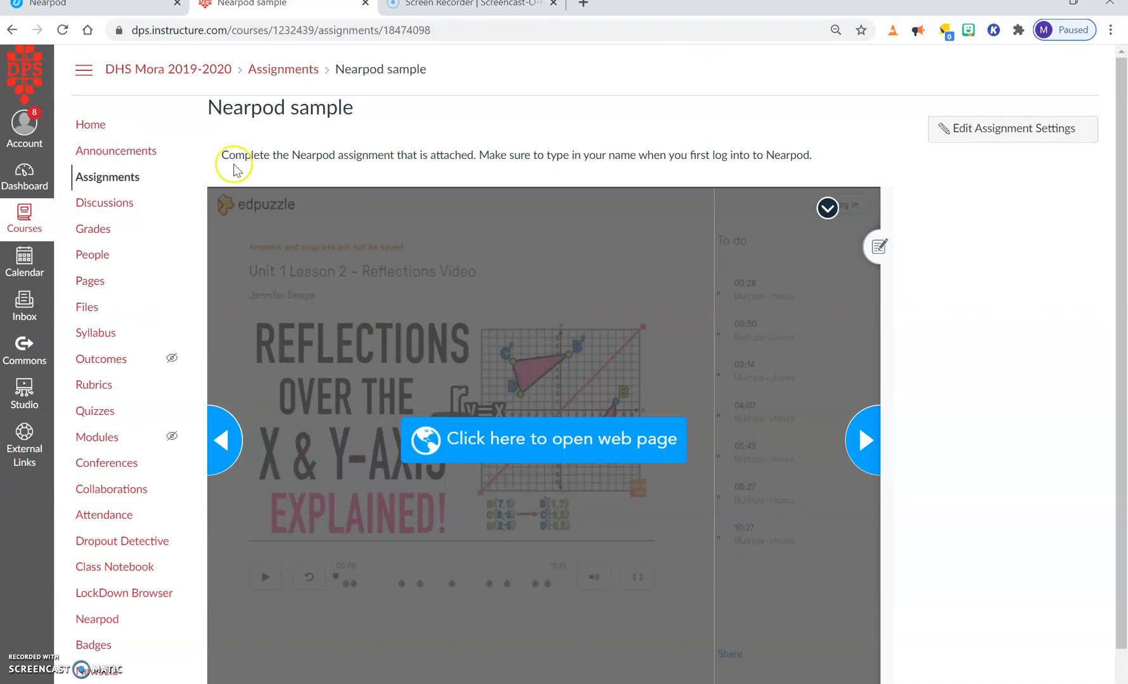
- Go back to the course's assignment list and open the Nearpod sample assignment from it
{"action": "left_click", "coordinate": [284, 70]}
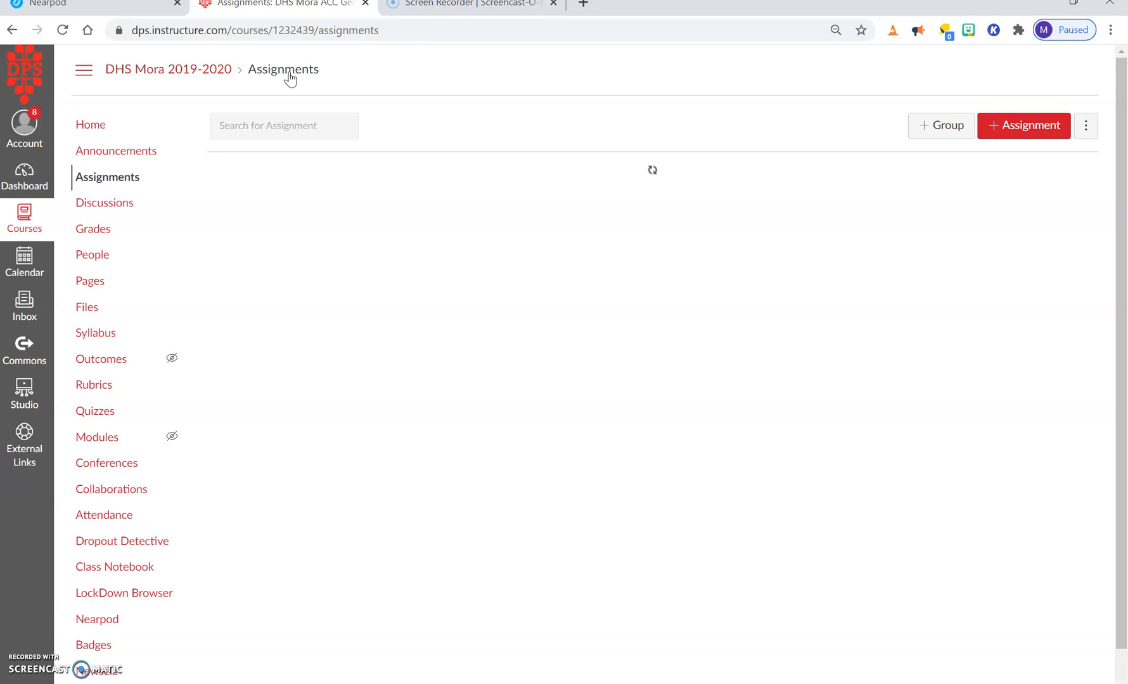
{"action": "scroll", "coordinate": [290, 80], "scroll_direction": "down", "scroll_amount": 20}
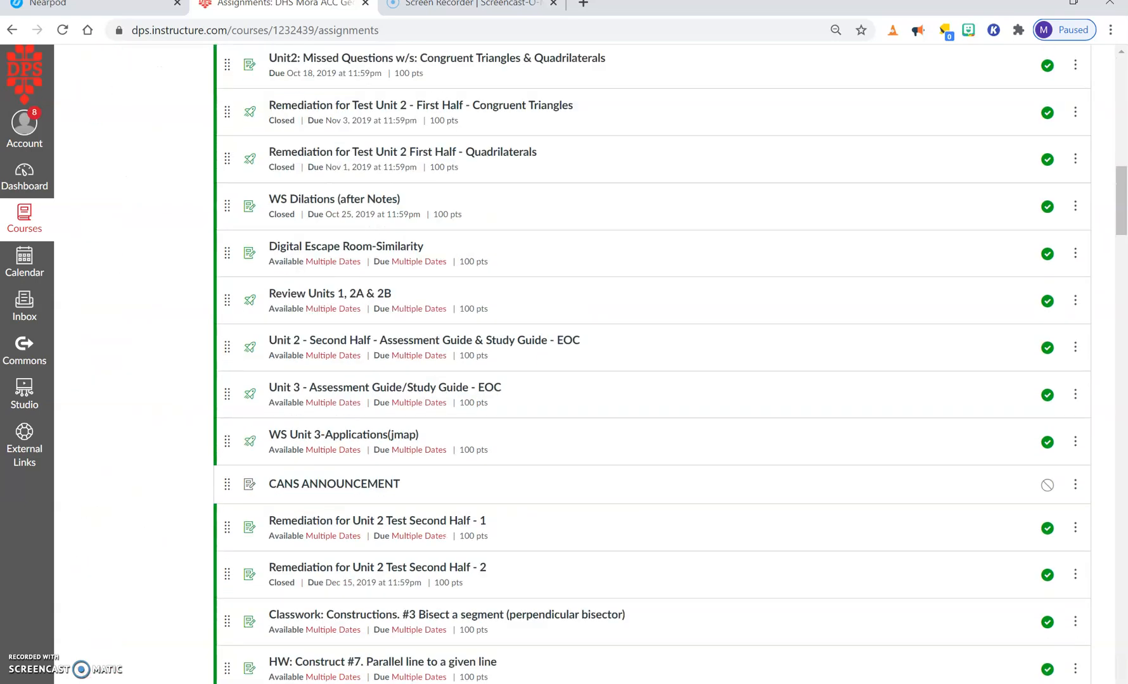
{"action": "scroll", "coordinate": [290, 79], "scroll_direction": "up", "scroll_amount": 3}
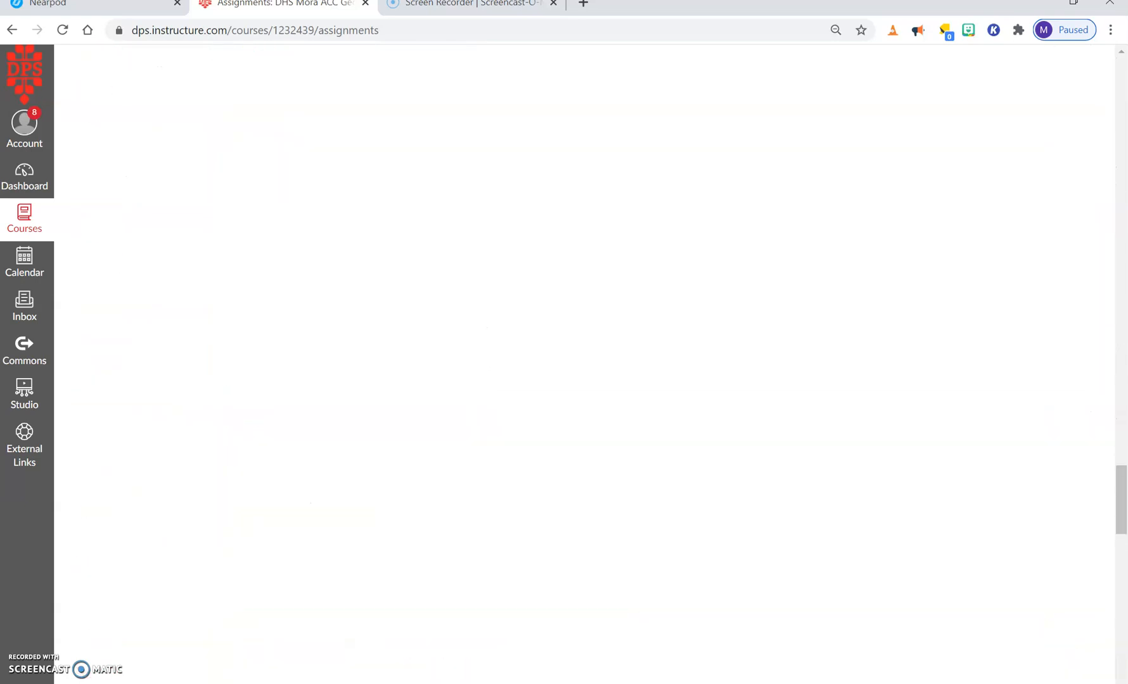
{"action": "scroll", "coordinate": [339, 471], "scroll_direction": "down", "scroll_amount": 2}
{"action": "scroll", "coordinate": [340, 471], "scroll_direction": "up", "scroll_amount": 4}
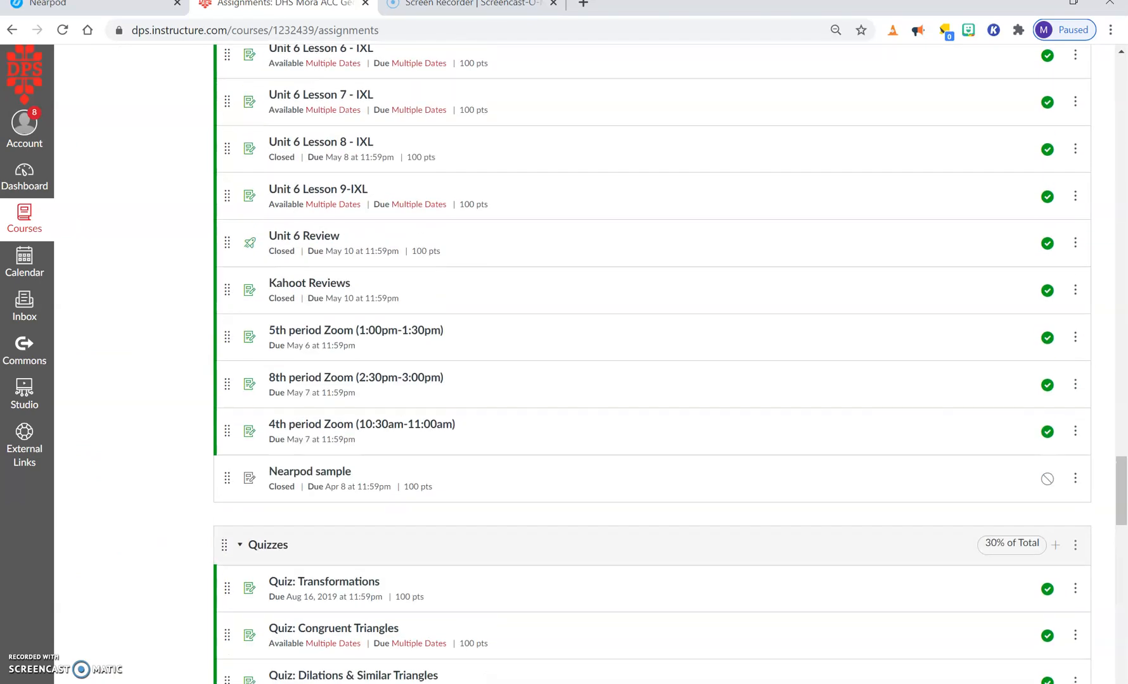
{"action": "left_click", "coordinate": [340, 471]}
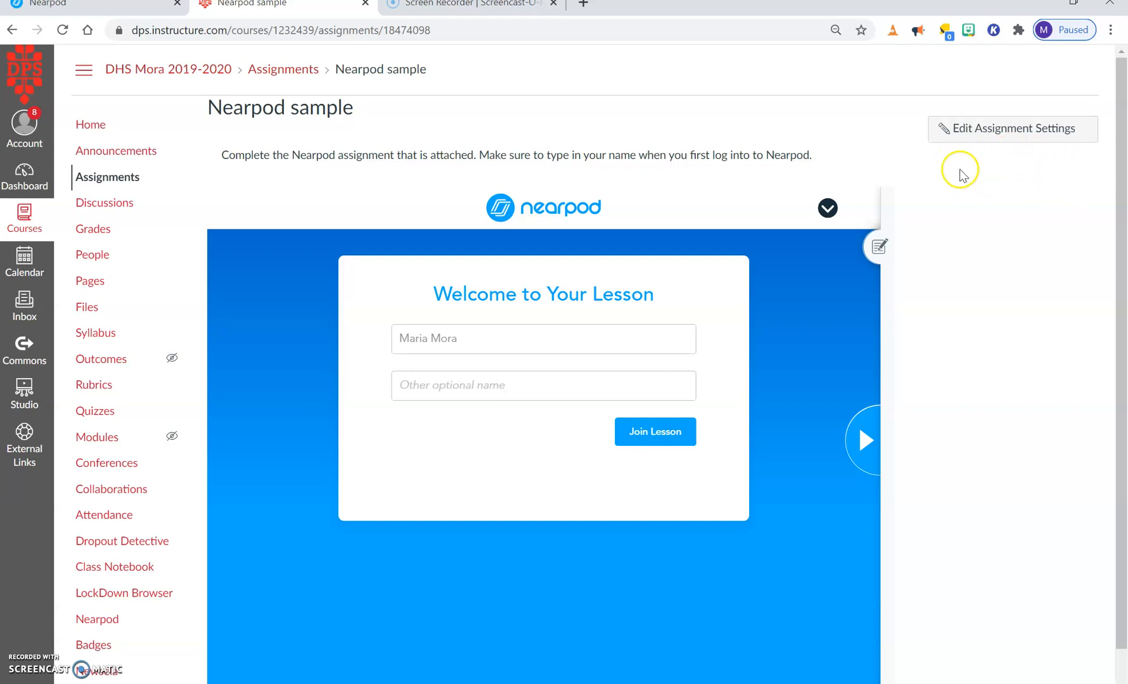
{"action": "left_click", "coordinate": [1010, 171]}
{"action": "left_click", "coordinate": [501, 333]}
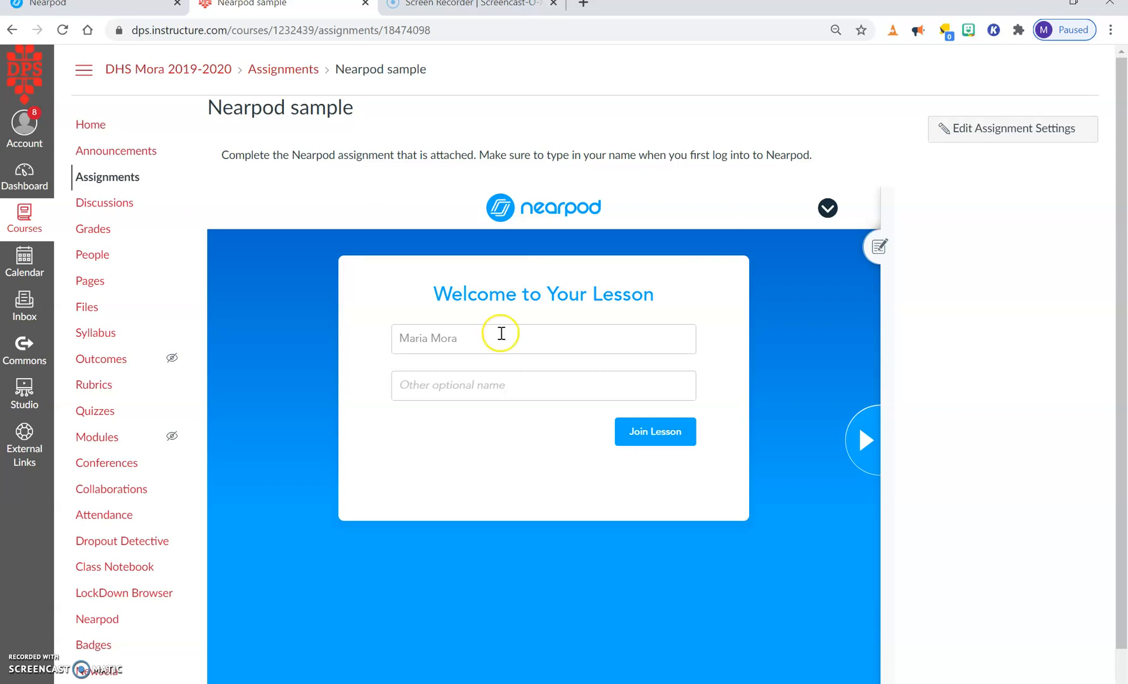